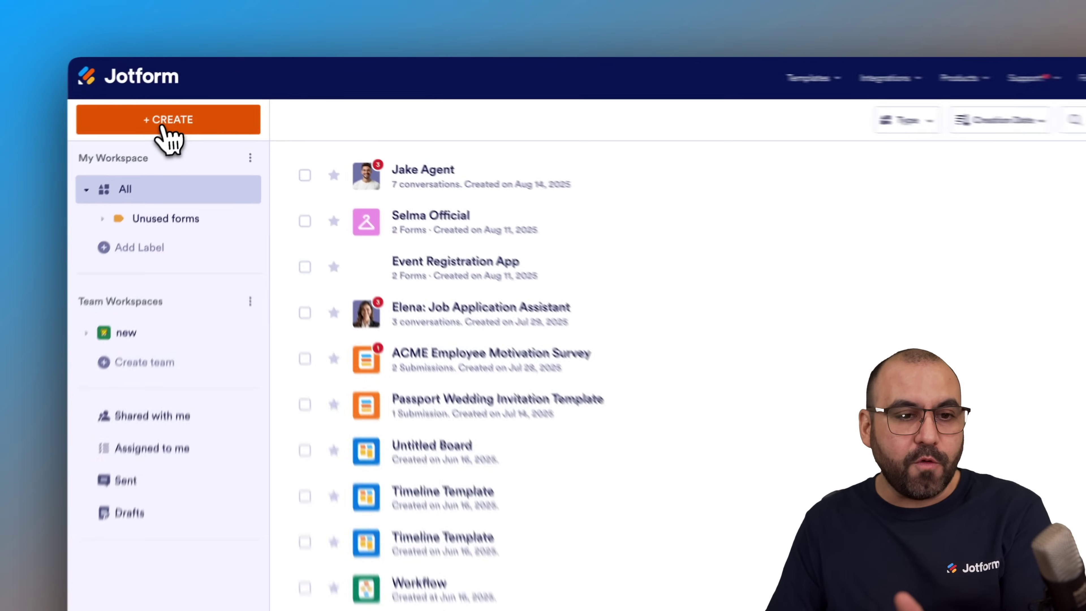
Create a new blank form from scratch in the form builder.
{"action": "left_click", "coordinate": [184, 105]}
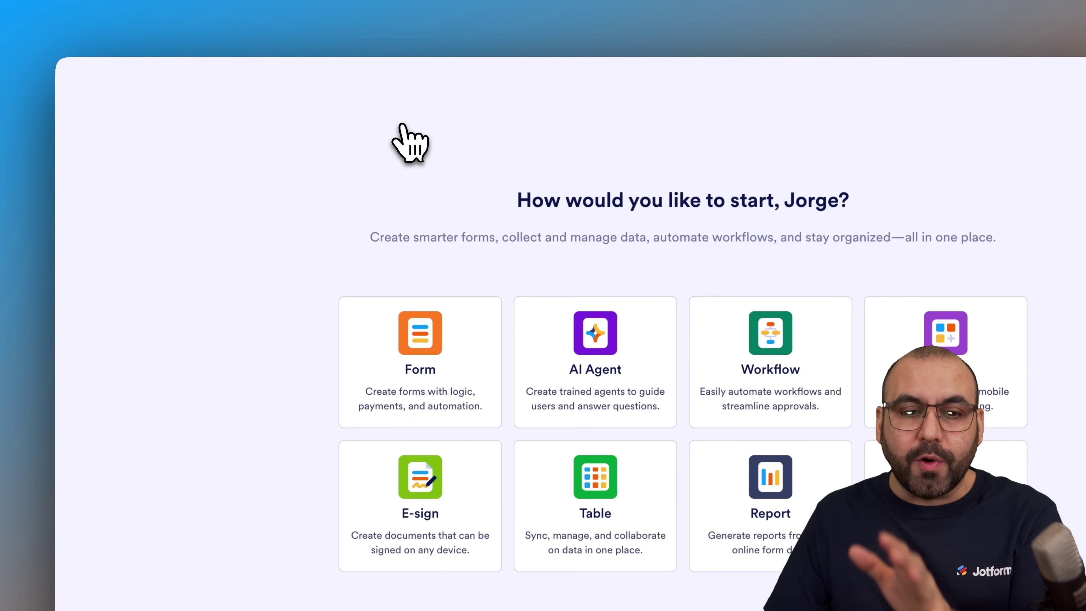
{"action": "left_click", "coordinate": [428, 349]}
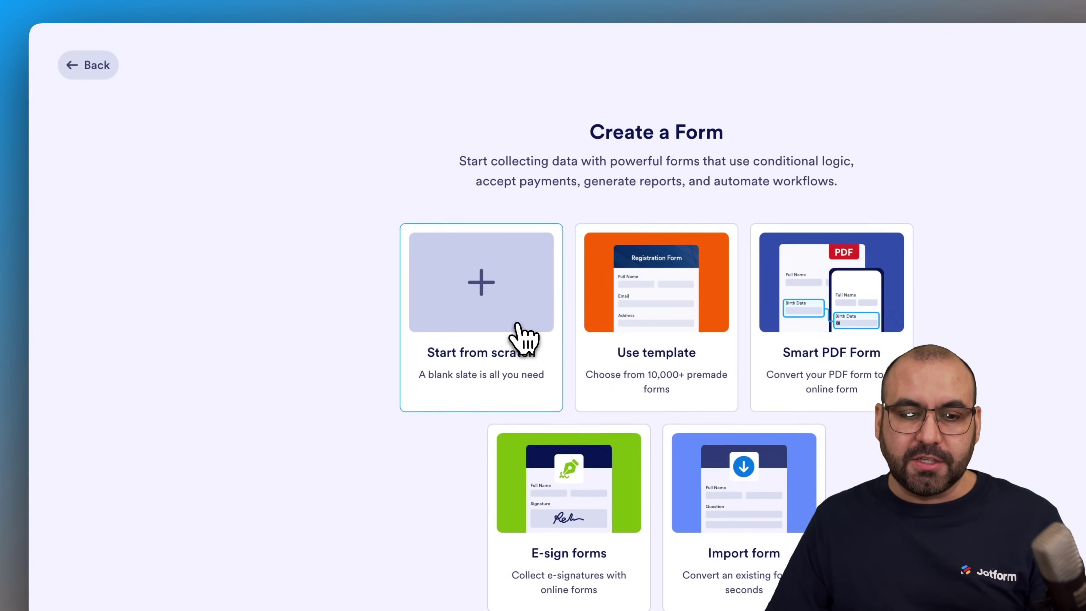
{"action": "left_click", "coordinate": [518, 325]}
{"action": "left_click", "coordinate": [575, 308]}
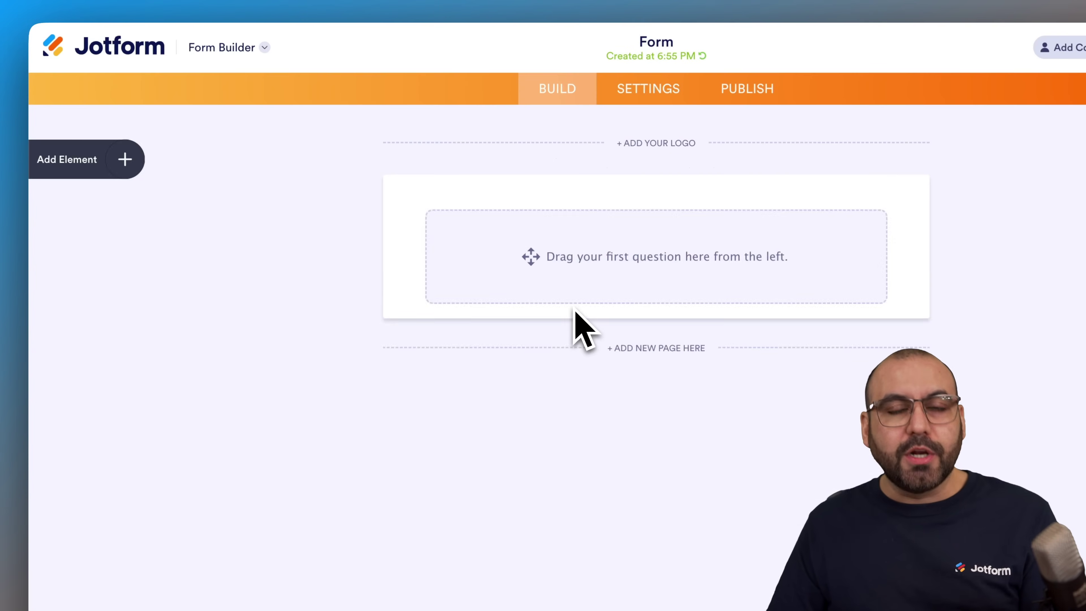
Add a Product List element to the empty form.
{"action": "left_click", "coordinate": [125, 161]}
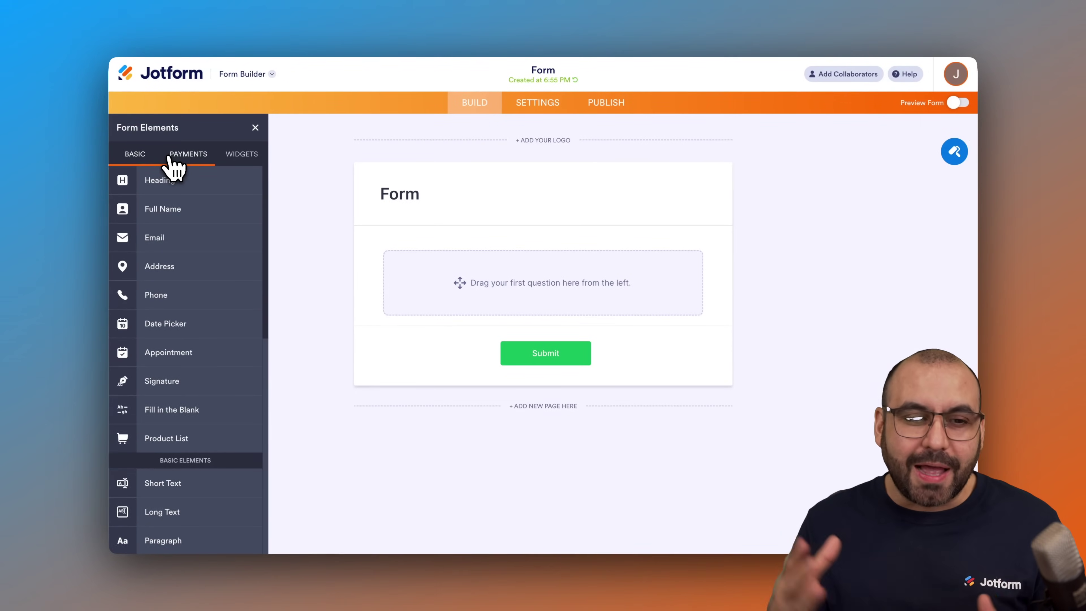
{"action": "scroll", "coordinate": [178, 311], "scroll_direction": "down", "scroll_amount": 10}
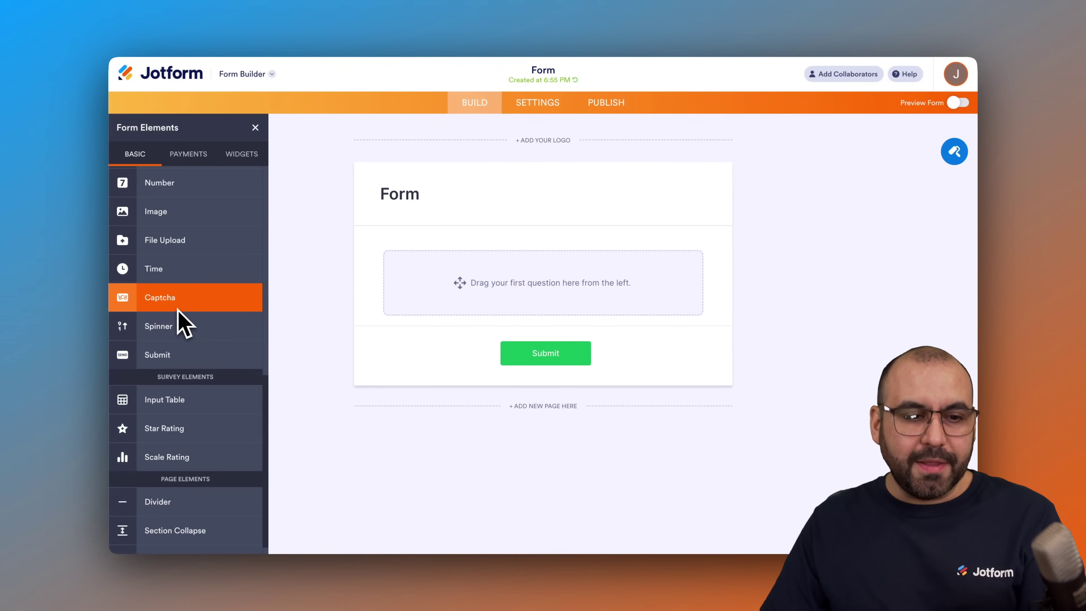
{"action": "scroll", "coordinate": [178, 311], "scroll_direction": "up", "scroll_amount": 10}
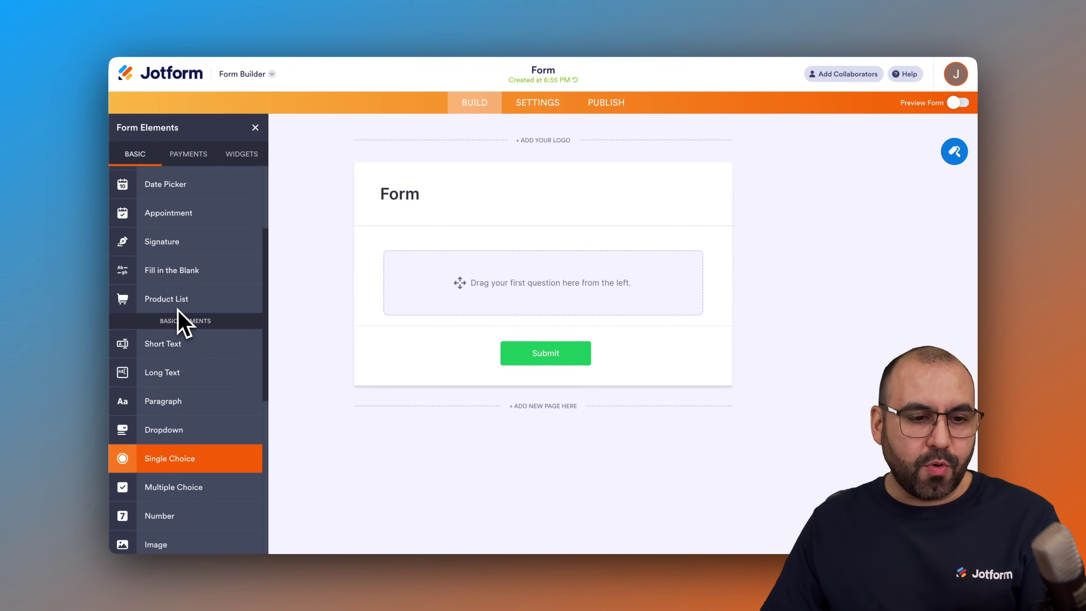
{"action": "left_click_drag", "start_coordinate": [177, 327], "coordinate": [468, 287]}
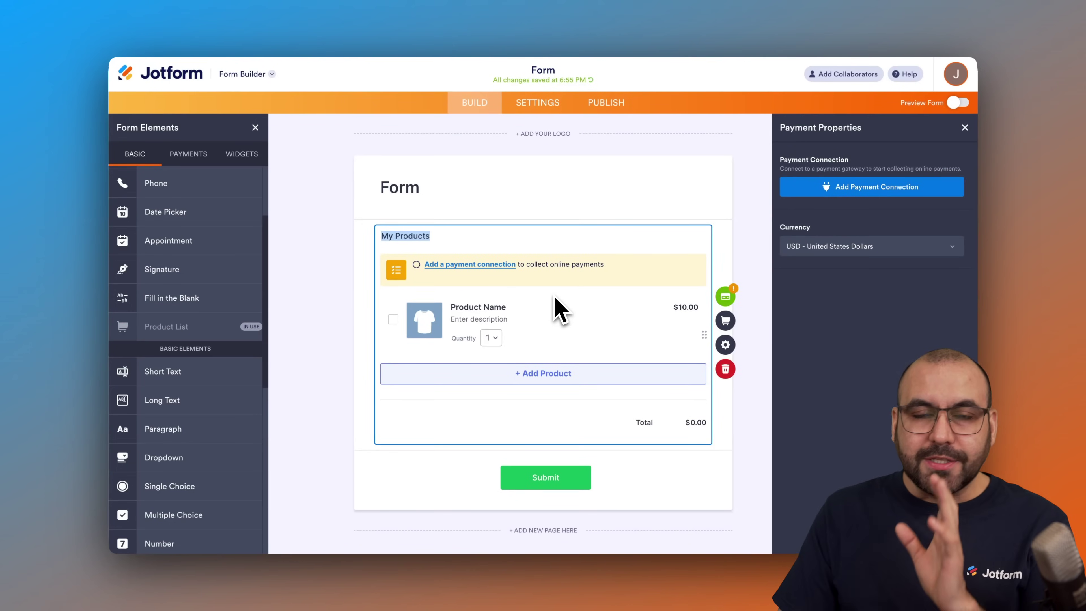
Start a CSV / Excel import in the product list's settings and download the example product file.
{"action": "left_click", "coordinate": [737, 334]}
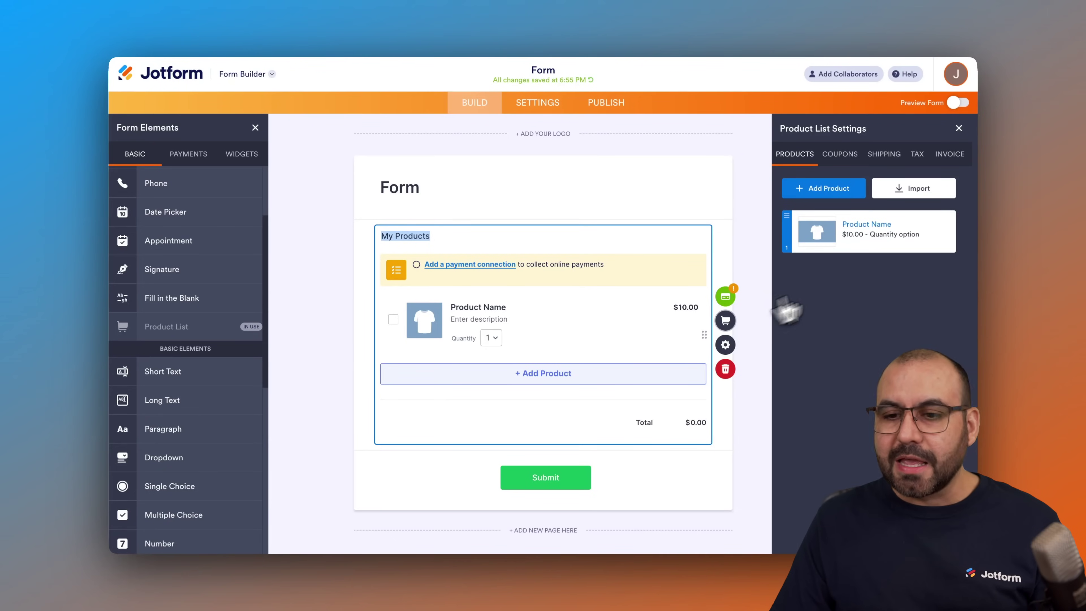
{"action": "left_click", "coordinate": [907, 195]}
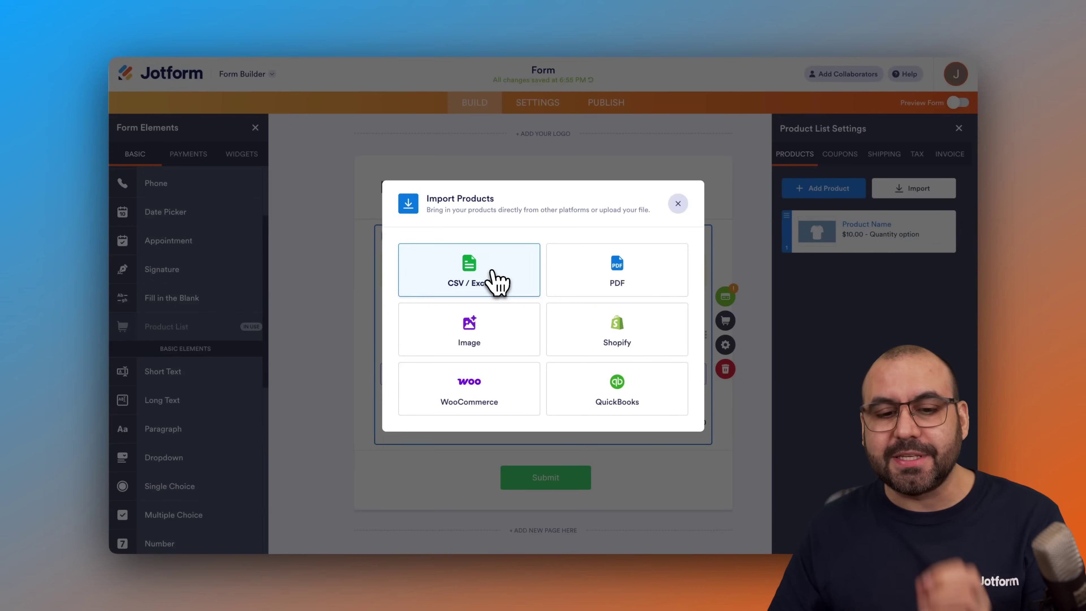
{"action": "left_click", "coordinate": [497, 282]}
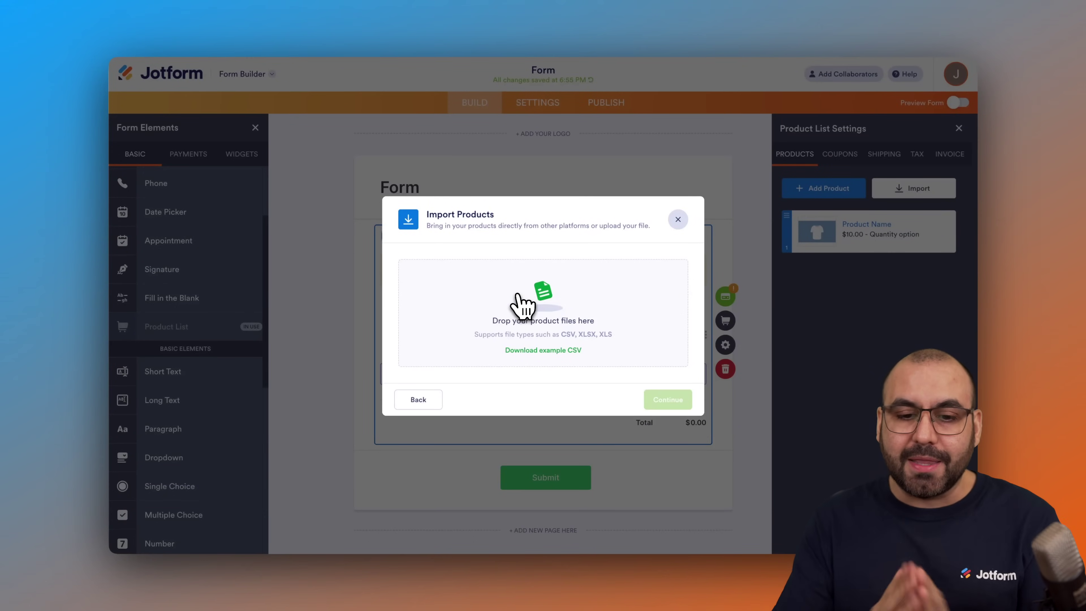
{"action": "left_click", "coordinate": [542, 351]}
{"action": "left_click", "coordinate": [713, 382]}
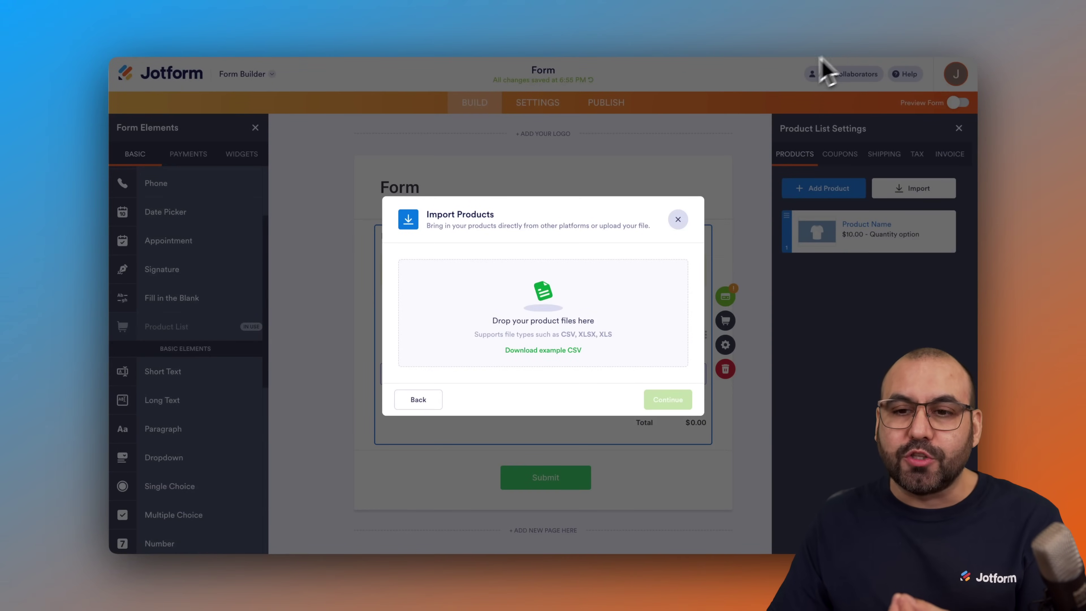
Open JotformProductSample.xlsx from the downloaded zip, examine its product columns, and return to the product import.
{"action": "left_click", "coordinate": [849, 55]}
{"action": "left_click", "coordinate": [756, 97]}
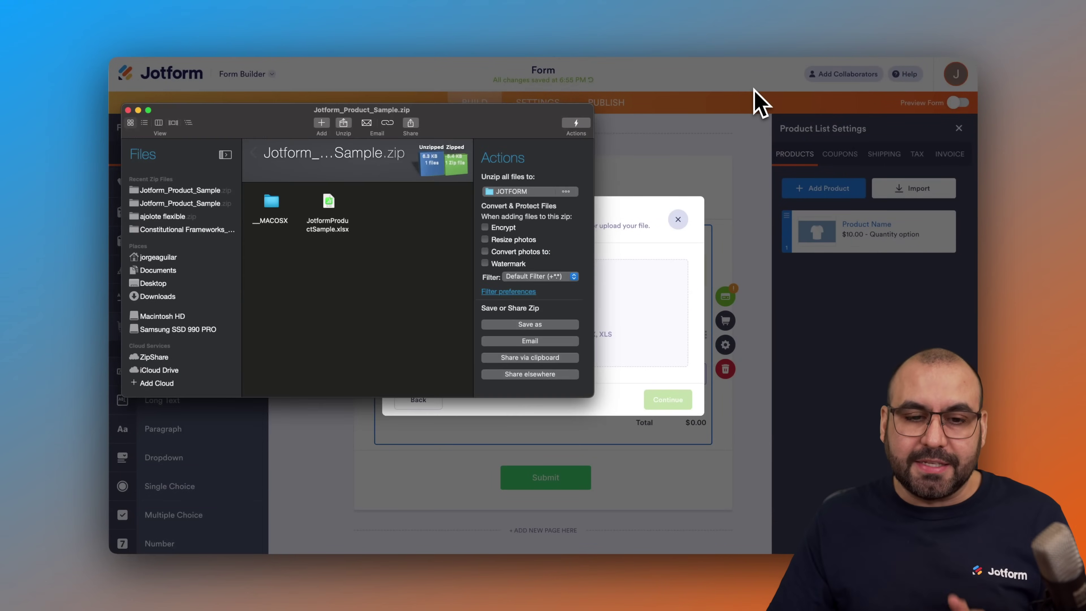
{"action": "double_click", "coordinate": [330, 207]}
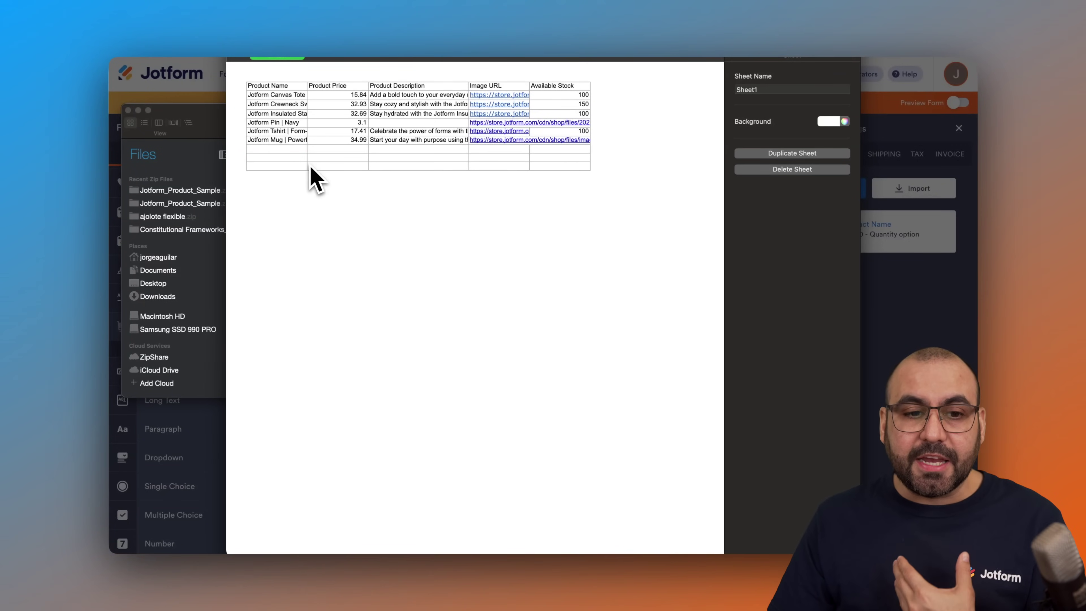
{"action": "left_click", "coordinate": [286, 153]}
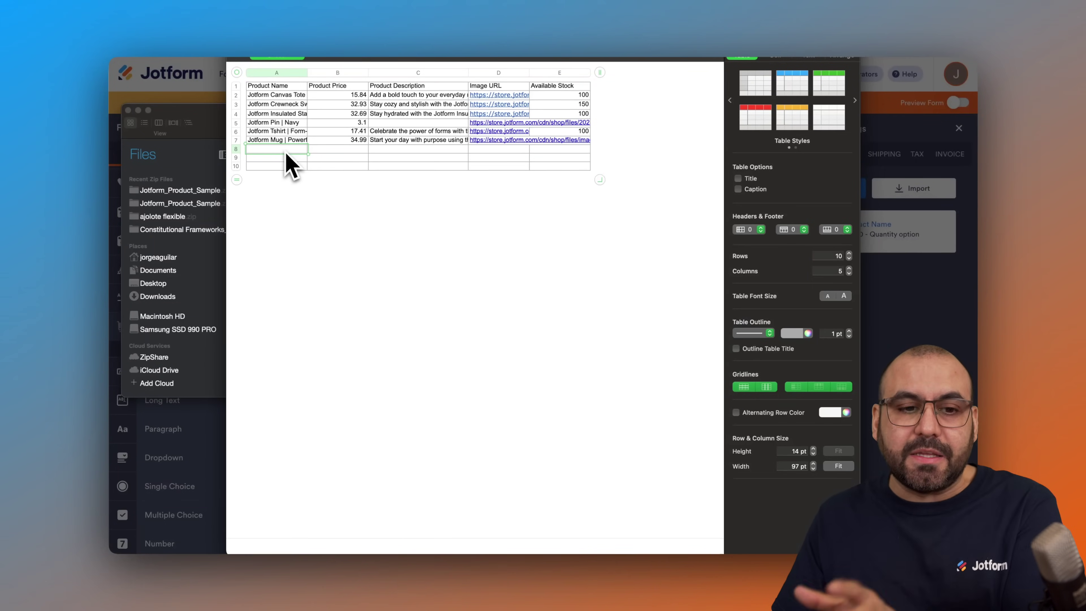
{"action": "left_click_drag", "start_coordinate": [335, 155], "coordinate": [543, 183]}
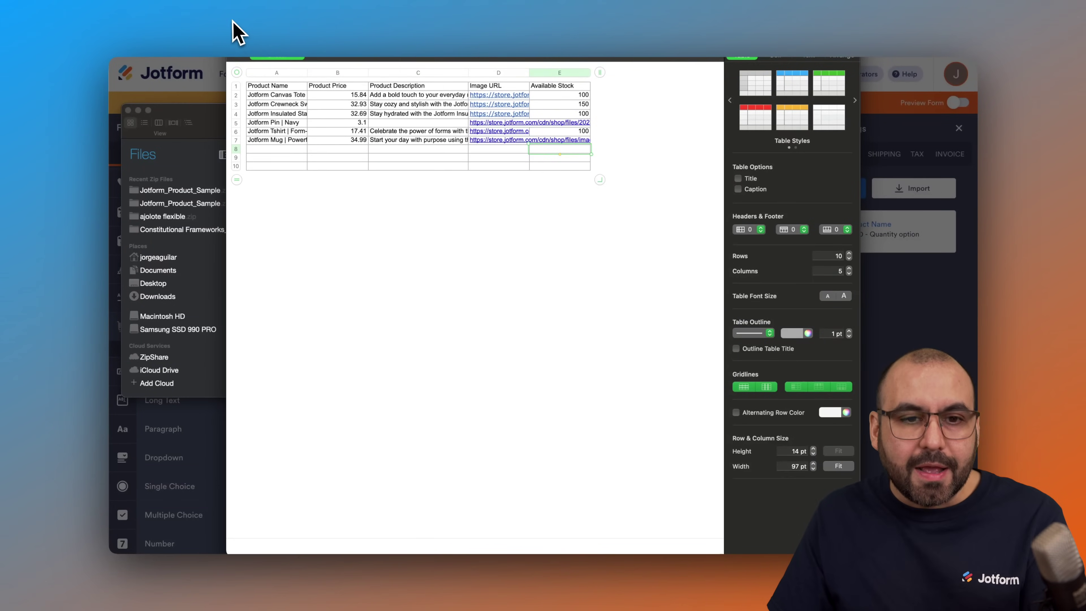
{"action": "key", "text": "super+h"}
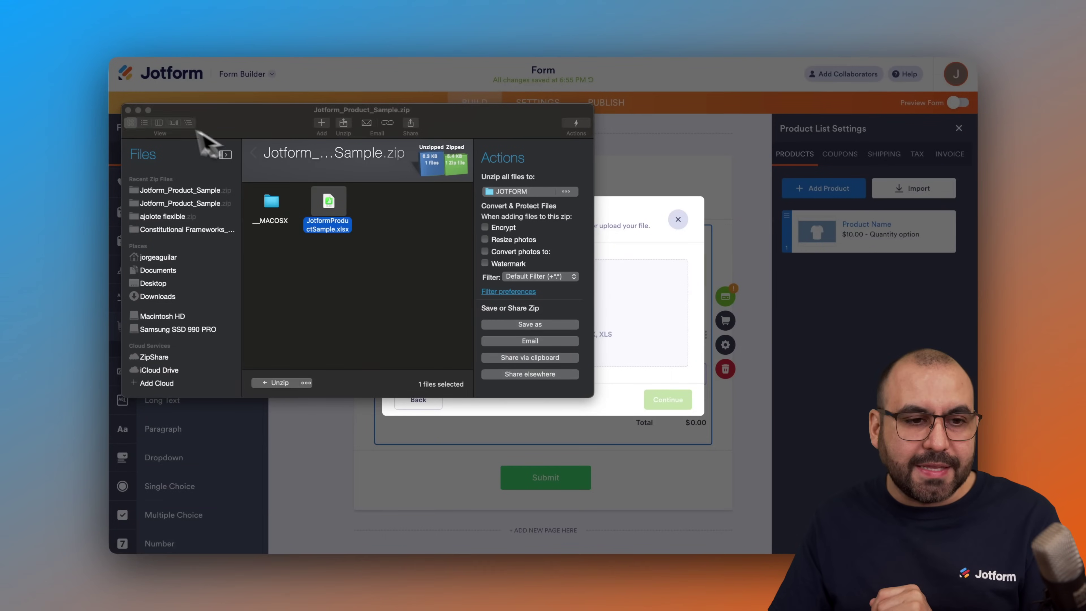
{"action": "left_click", "coordinate": [127, 110]}
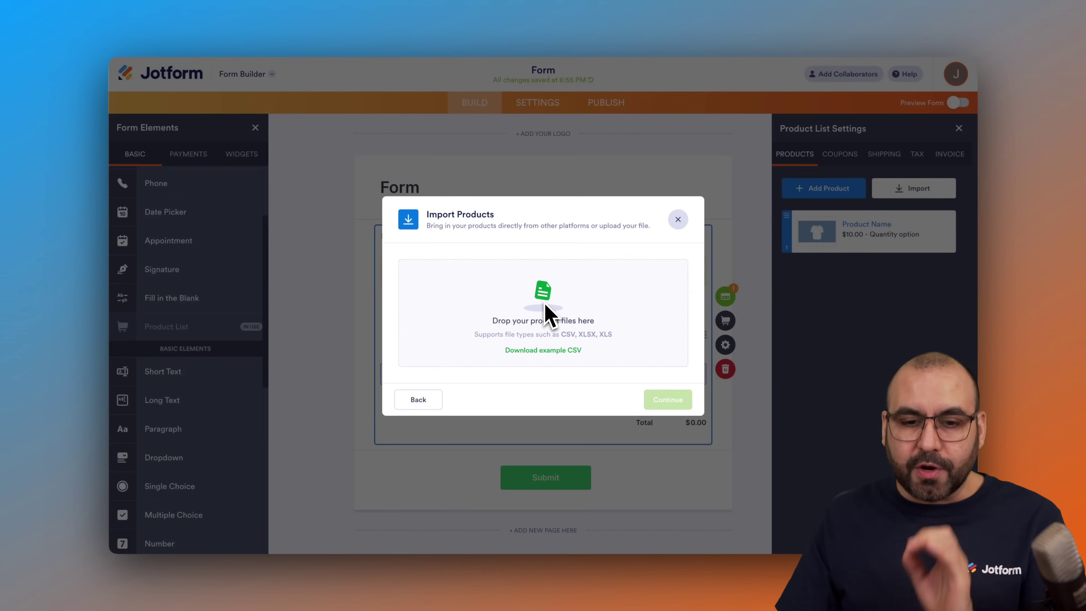
Upload JotformProductSample.xlsx from the JOTFORM folder as the product import source.
{"action": "left_click", "coordinate": [551, 327]}
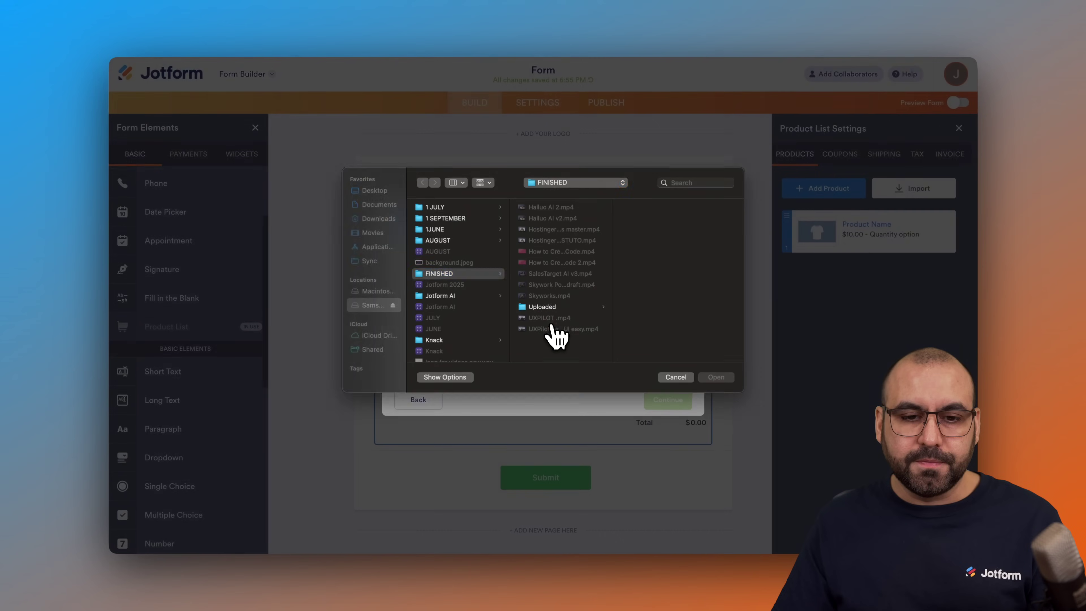
{"action": "left_click", "coordinate": [566, 244]}
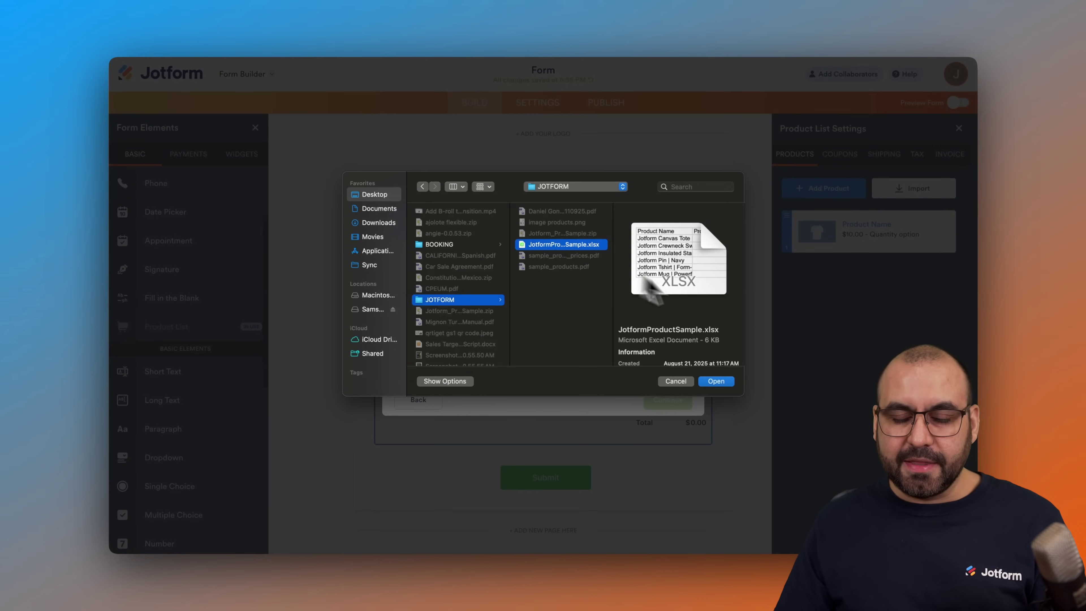
{"action": "left_click", "coordinate": [718, 382]}
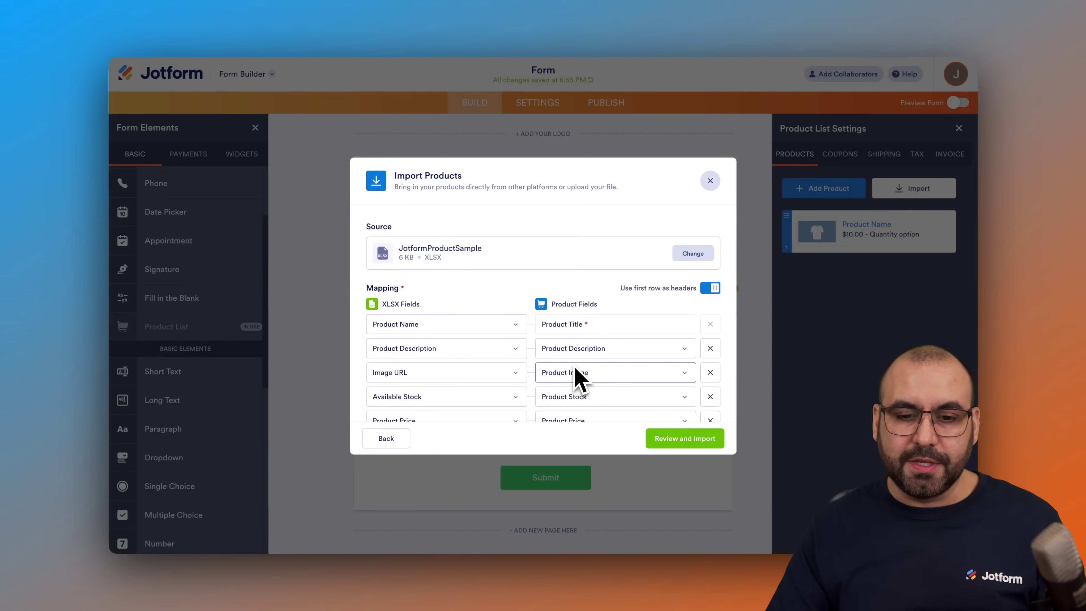
Check how the spreadsheet columns map to the product fields, keep the mapping, and proceed to the product review.
{"action": "scroll", "coordinate": [580, 376], "scroll_direction": "down", "scroll_amount": 1}
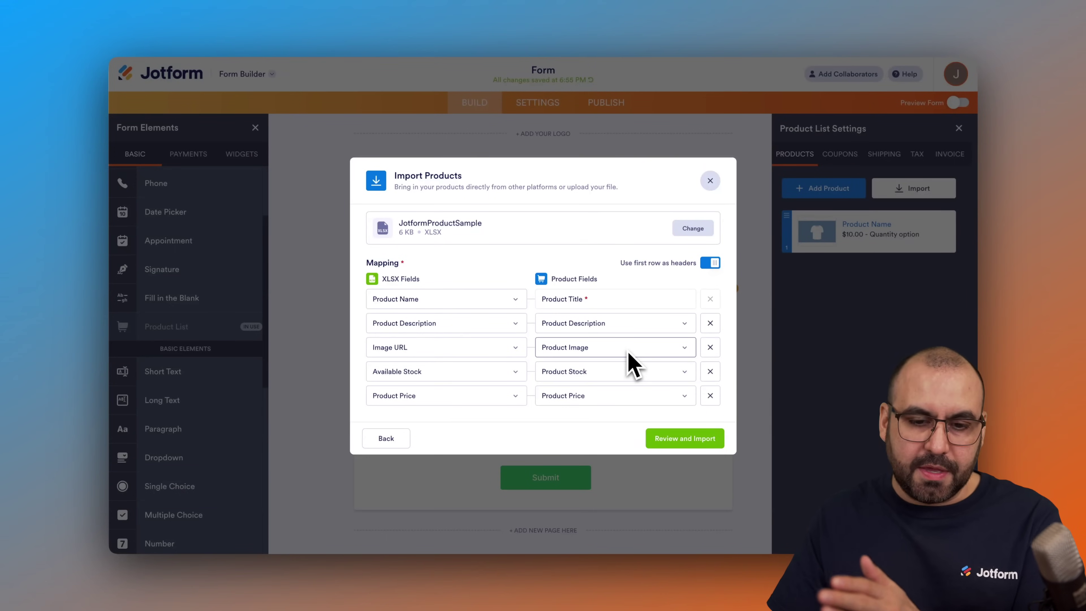
{"action": "left_click", "coordinate": [517, 375]}
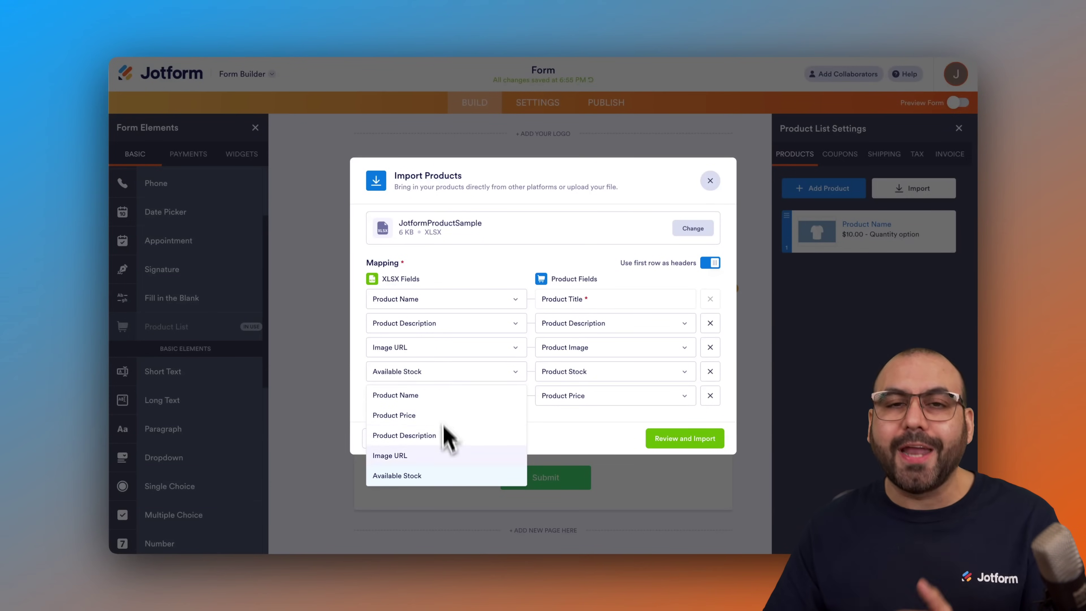
{"action": "left_click", "coordinate": [545, 424]}
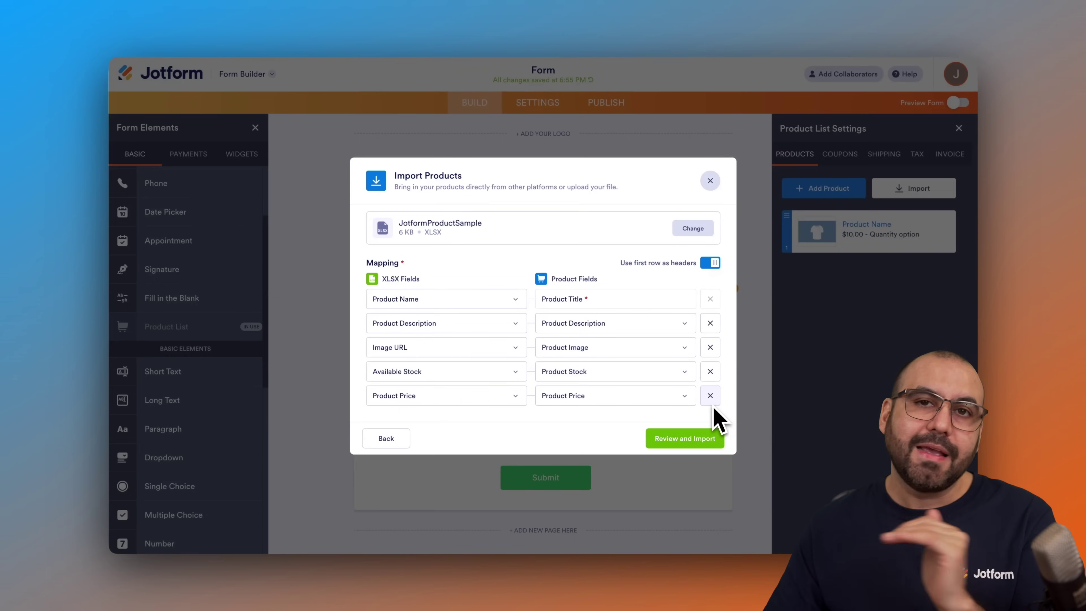
{"action": "left_click", "coordinate": [683, 441]}
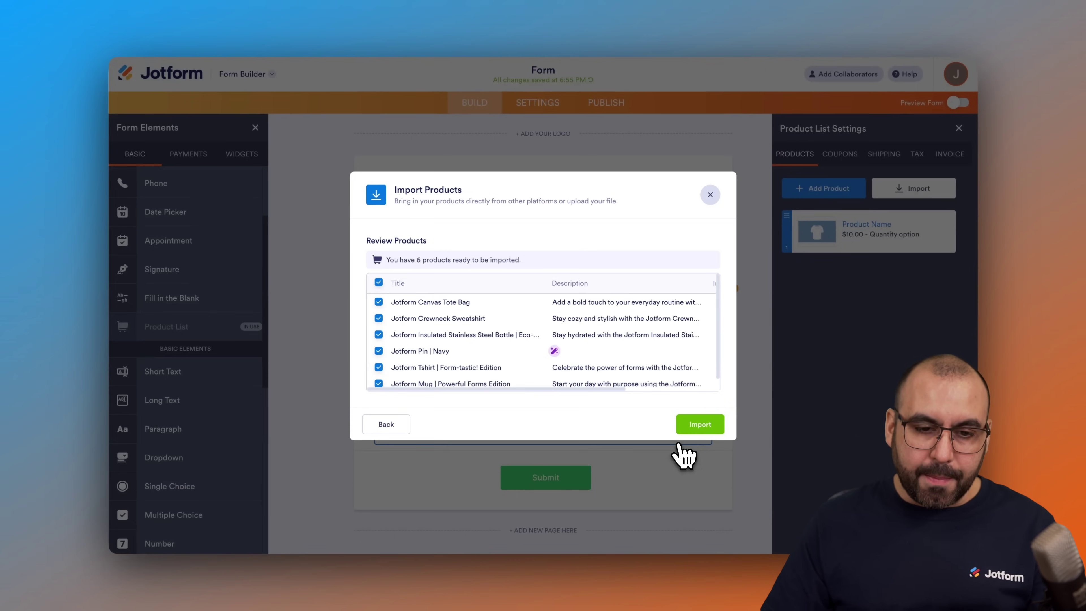
Review the titles, descriptions, images, stock and prices, import all listed products, and check them in the product list.
{"action": "scroll", "coordinate": [546, 347], "scroll_direction": "right", "scroll_amount": 3}
{"action": "scroll", "coordinate": [556, 347], "scroll_direction": "left", "scroll_amount": 3}
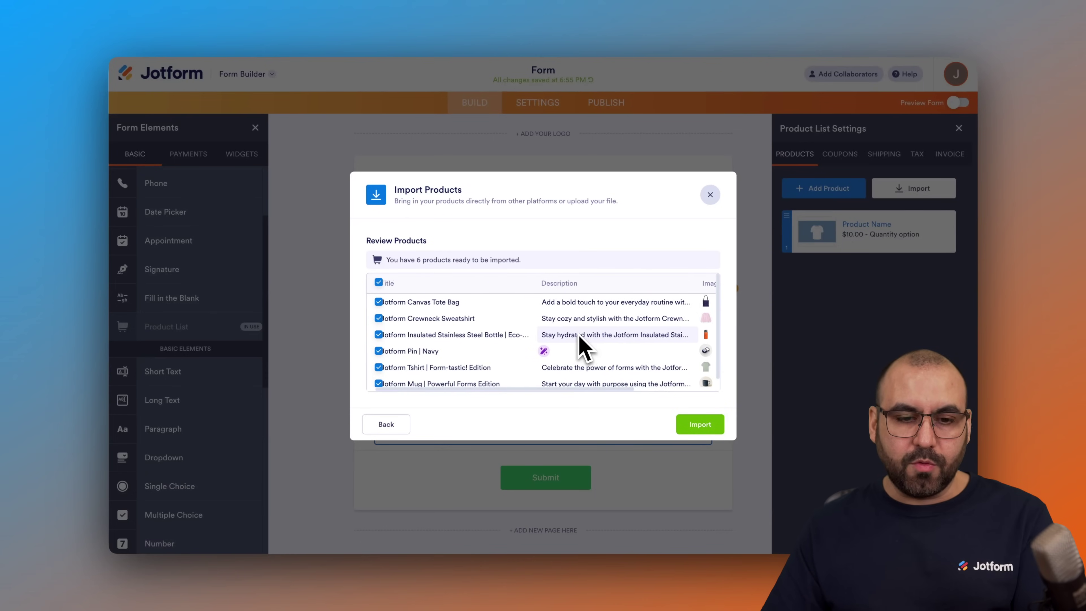
{"action": "scroll", "coordinate": [584, 347], "scroll_direction": "right", "scroll_amount": 3}
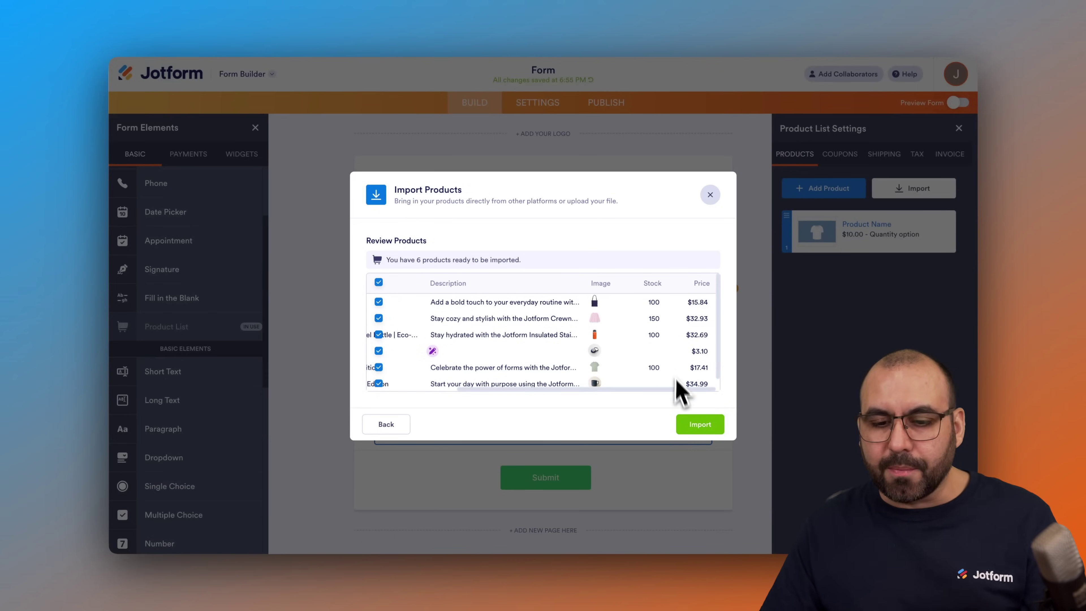
{"action": "left_click", "coordinate": [697, 423]}
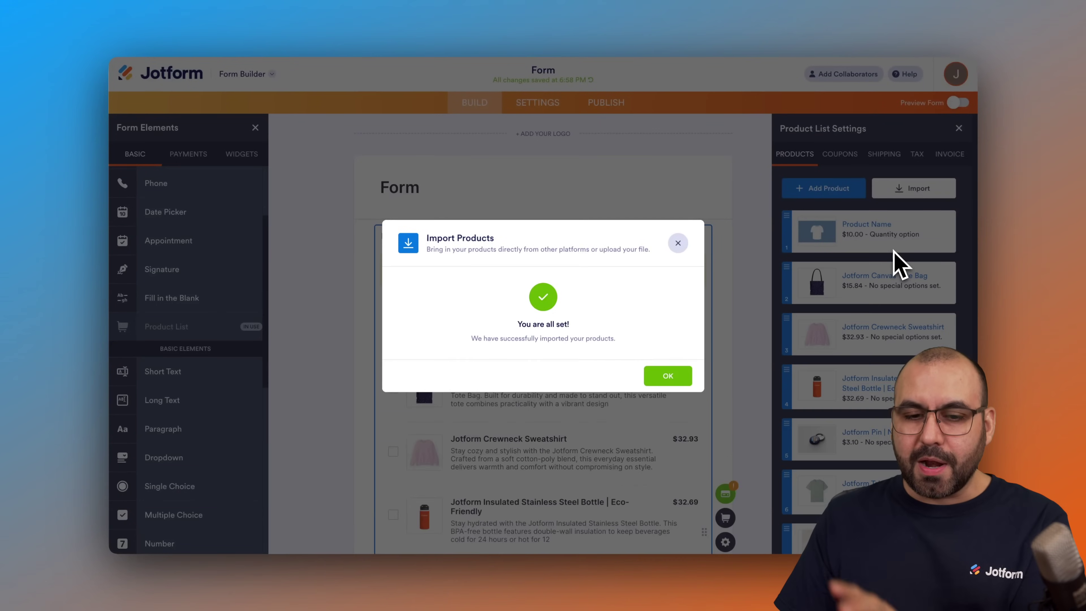
{"action": "left_click", "coordinate": [670, 376]}
{"action": "scroll", "coordinate": [861, 439], "scroll_direction": "down", "scroll_amount": 3}
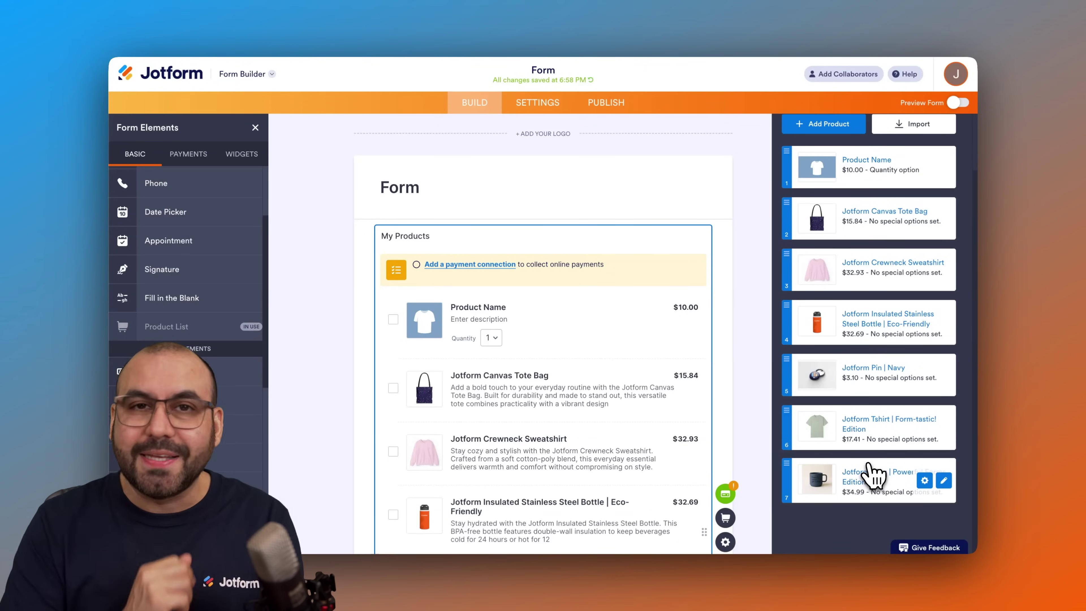
{"action": "scroll", "coordinate": [866, 473], "scroll_direction": "up", "scroll_amount": 3}
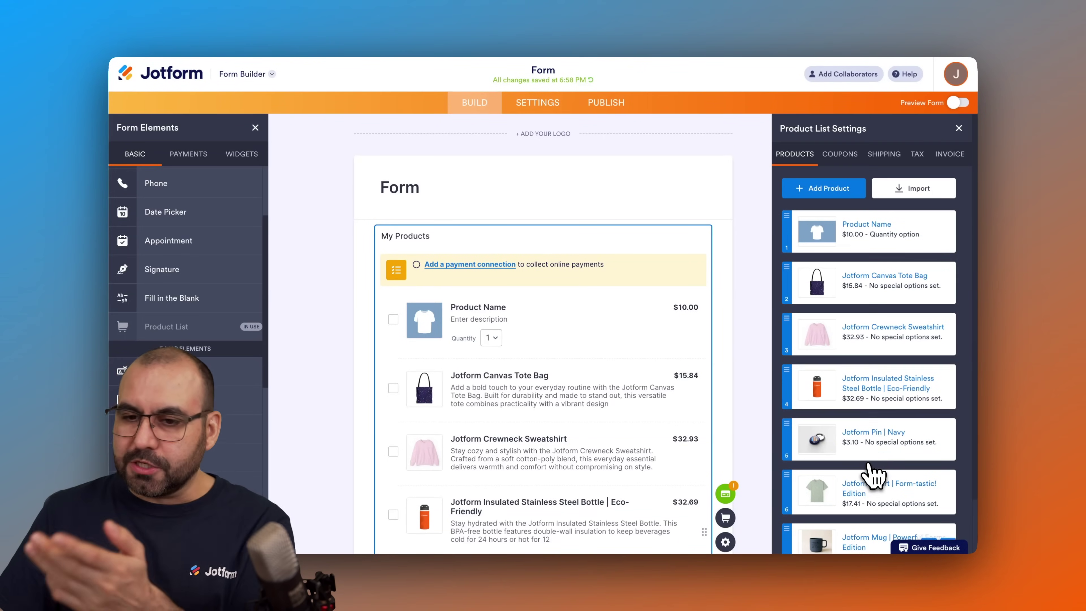
Start a PDF product import and upload sample_products_one_page_with_prices.pdf from the JOTFORM folder.
{"action": "left_click", "coordinate": [914, 190]}
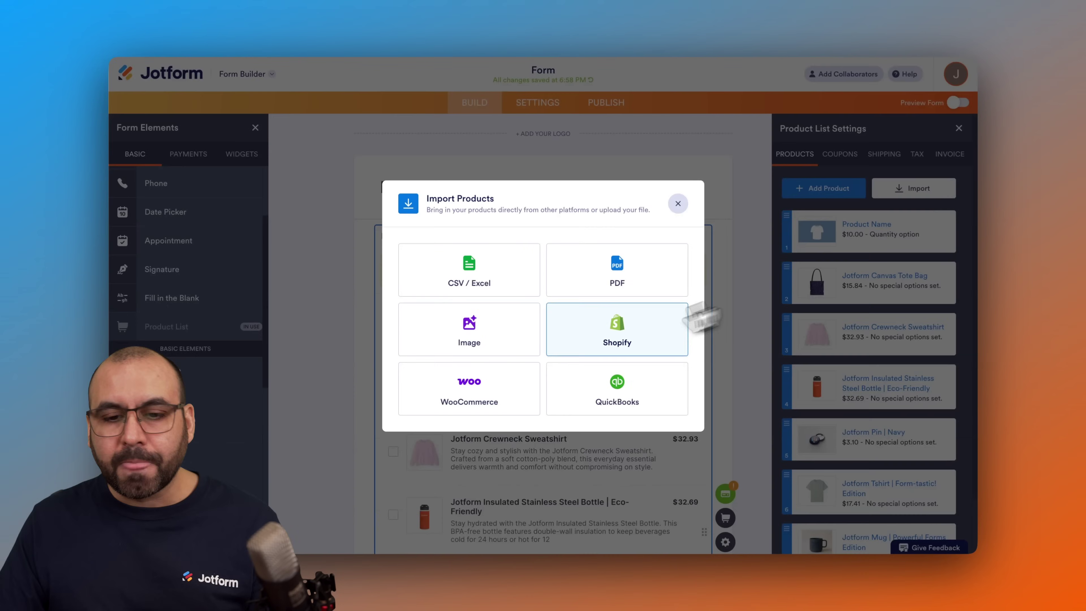
{"action": "left_click", "coordinate": [639, 269]}
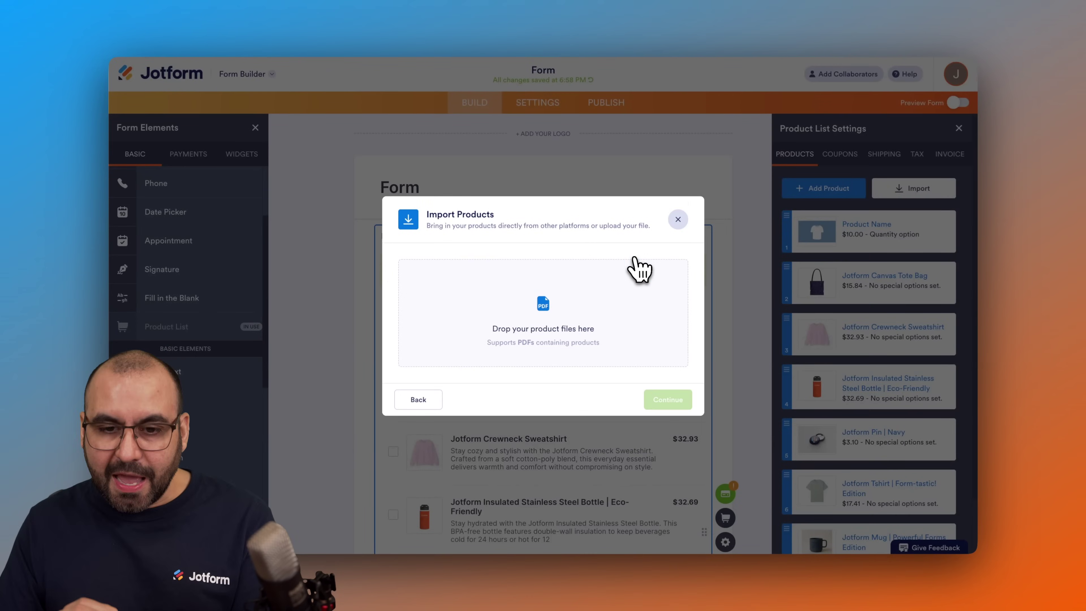
{"action": "left_click", "coordinate": [564, 305]}
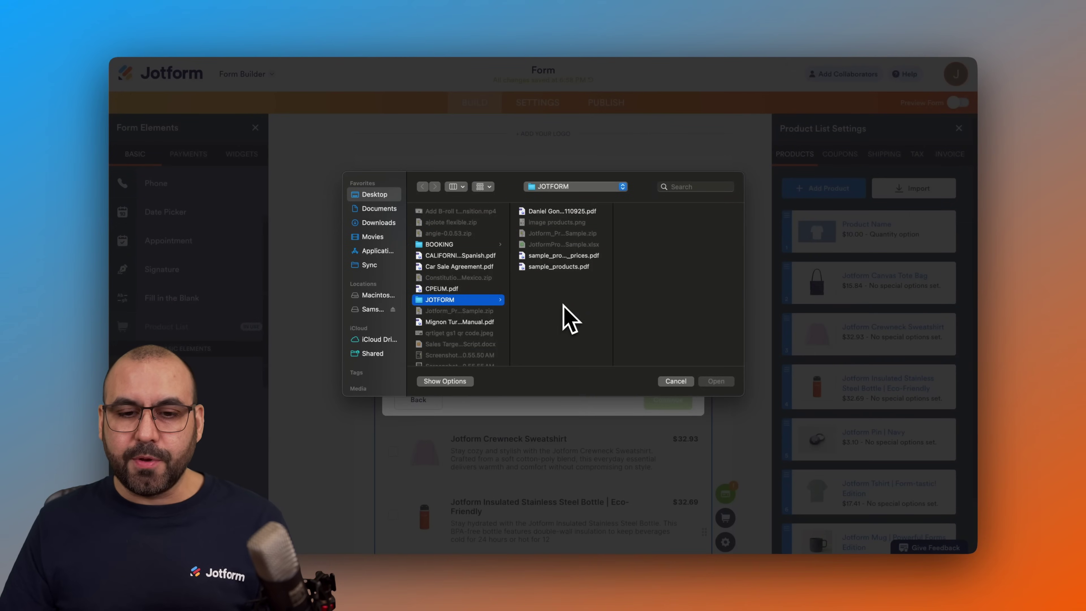
{"action": "left_click", "coordinate": [573, 256]}
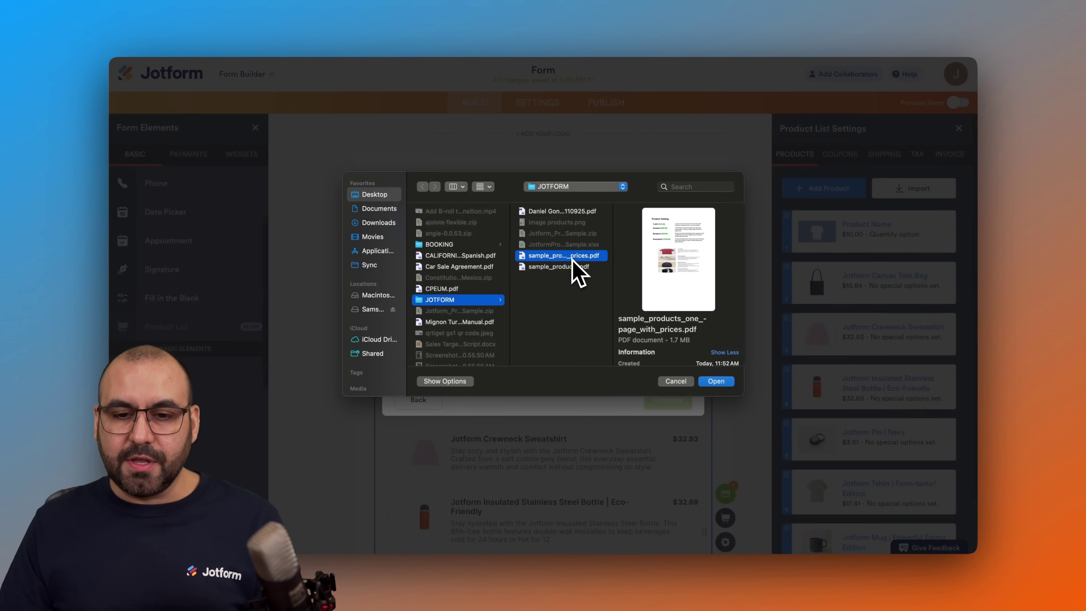
{"action": "left_click", "coordinate": [716, 382]}
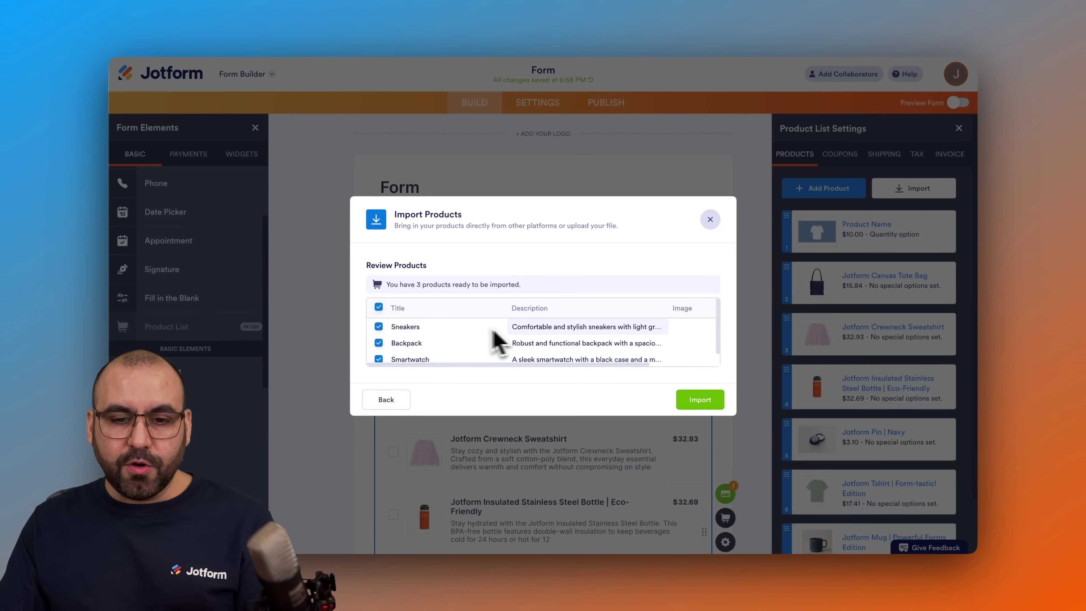
Review the descriptions, images, stock and prices, import the Sneakers, Backpack and Smartwatch, and check them in the product list.
{"action": "scroll", "coordinate": [519, 342], "scroll_direction": "right", "scroll_amount": 3}
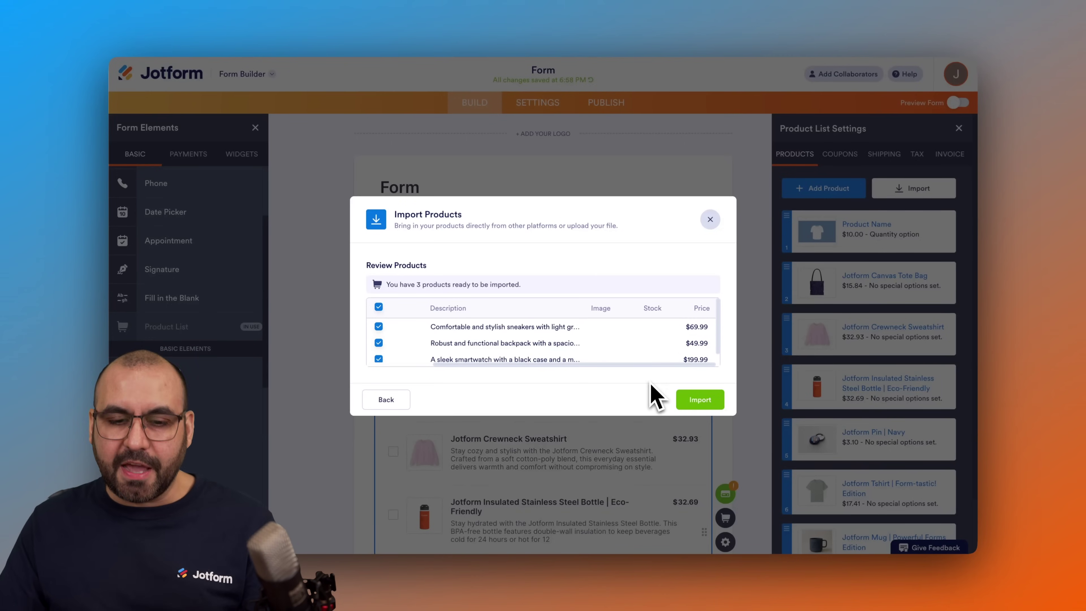
{"action": "scroll", "coordinate": [560, 347], "scroll_direction": "left", "scroll_amount": 3}
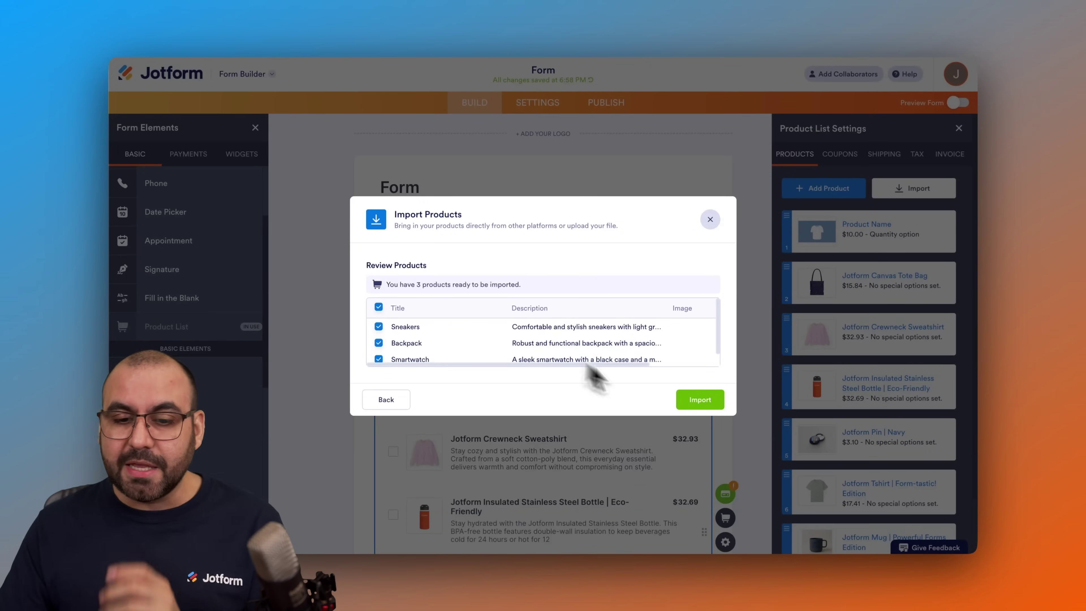
{"action": "left_click", "coordinate": [701, 401]}
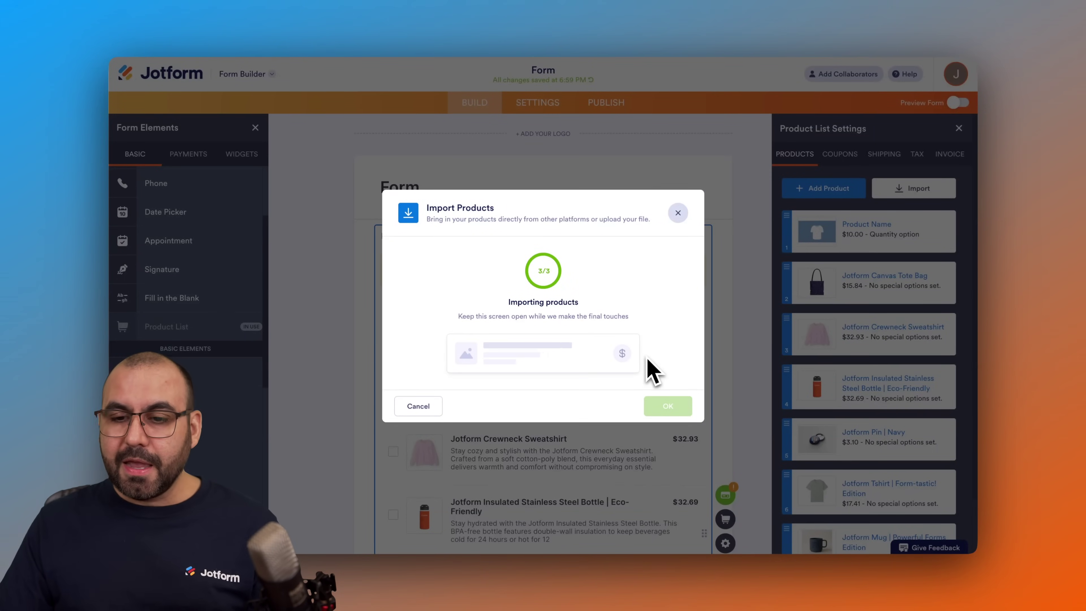
{"action": "left_click", "coordinate": [667, 379]}
{"action": "scroll", "coordinate": [812, 415], "scroll_direction": "down", "scroll_amount": 2}
{"action": "scroll", "coordinate": [815, 416], "scroll_direction": "down", "scroll_amount": 3}
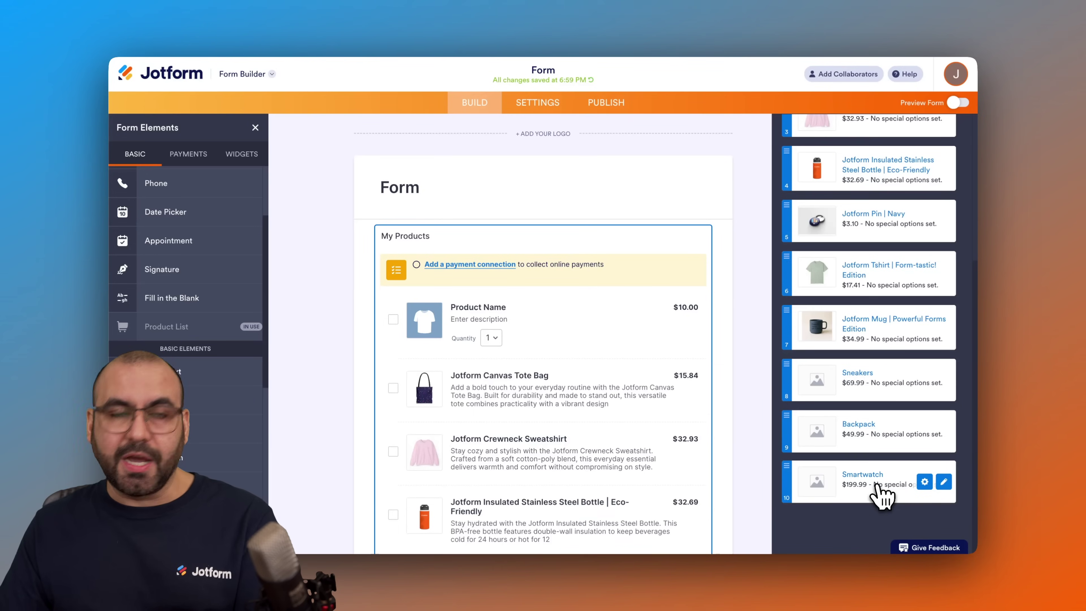
{"action": "scroll", "coordinate": [881, 494], "scroll_direction": "up", "scroll_amount": 5}
{"action": "mouse_move", "coordinate": [877, 492]}
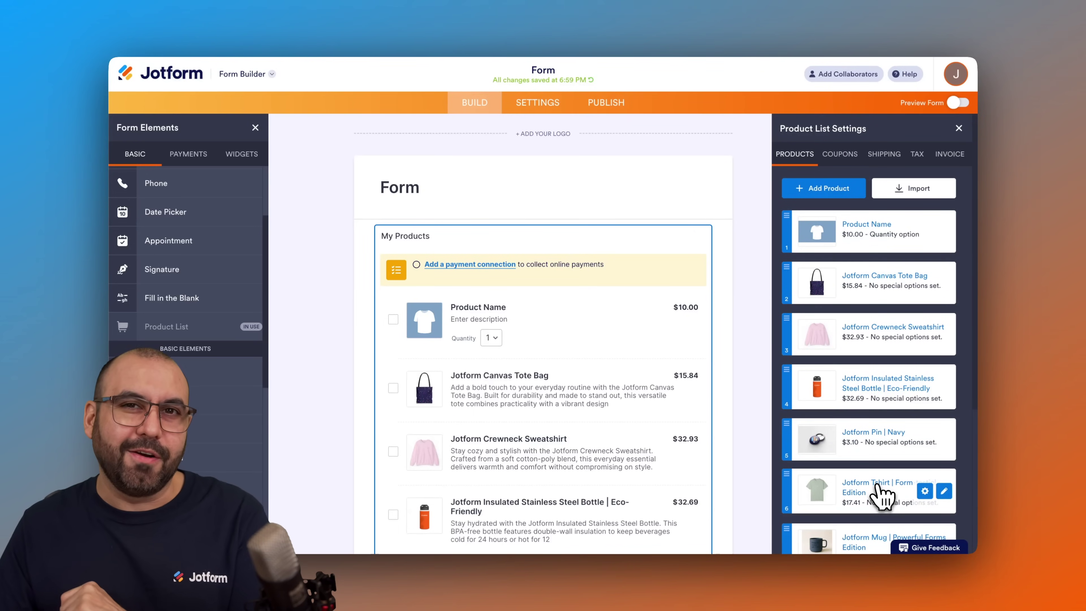
Start an image-based product import and upload image products.png from the JOTFORM folder.
{"action": "left_click", "coordinate": [924, 190]}
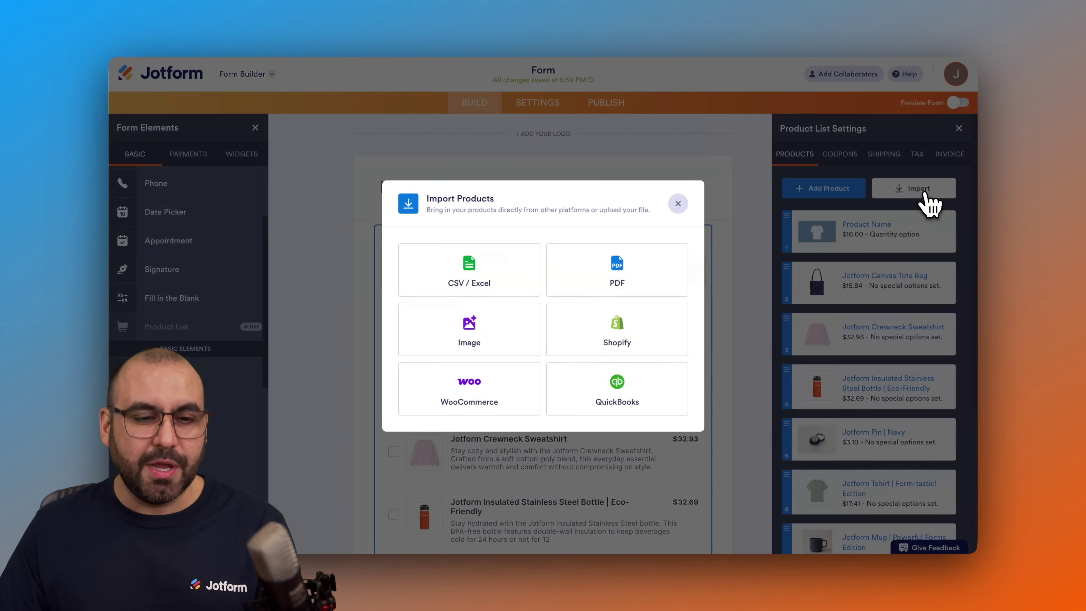
{"action": "left_click", "coordinate": [485, 339]}
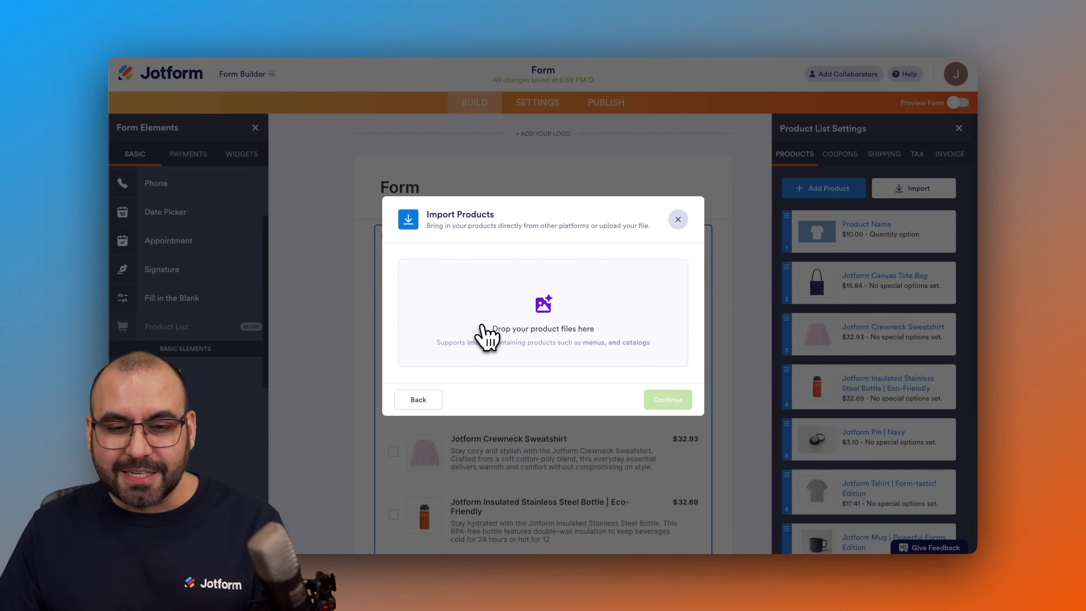
{"action": "left_click", "coordinate": [579, 330]}
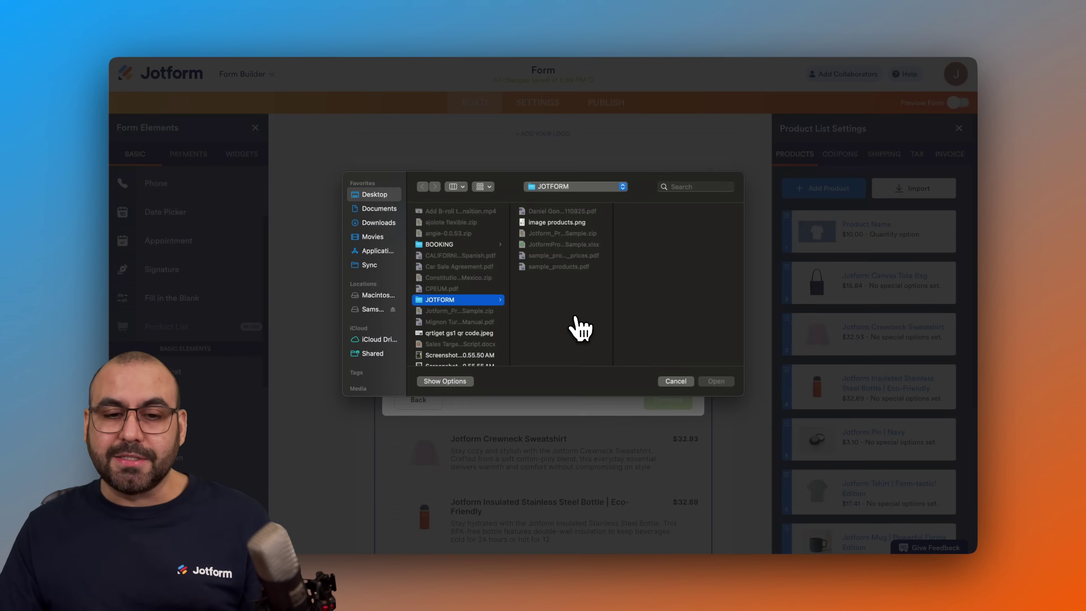
{"action": "left_click", "coordinate": [568, 225]}
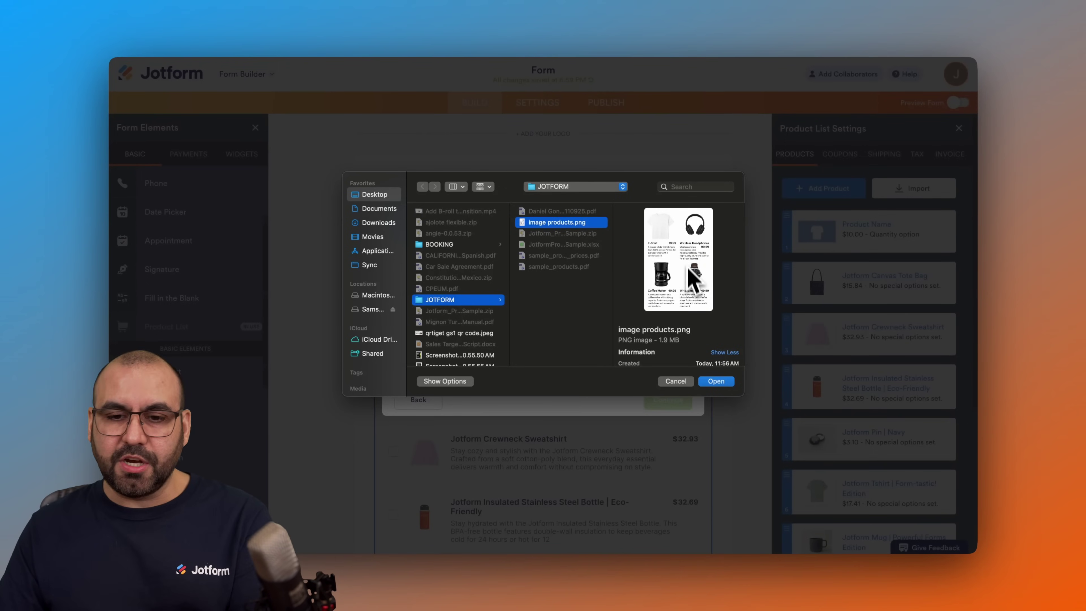
{"action": "left_click", "coordinate": [717, 382]}
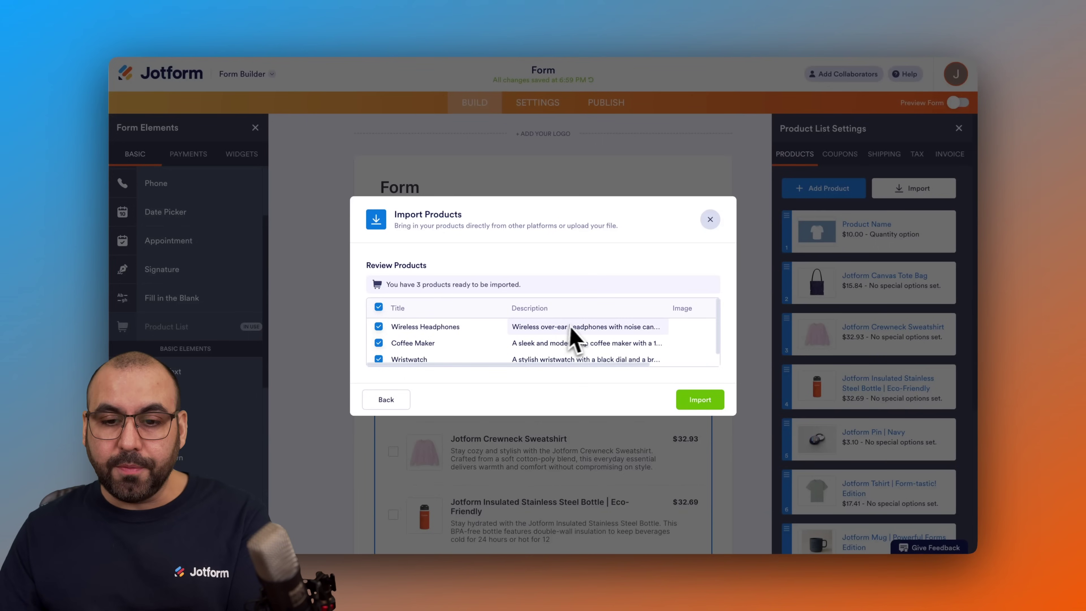
Review the extracted details, import the Wireless Headphones, Coffee Maker and Wristwatch, and check them in the product list.
{"action": "scroll", "coordinate": [569, 338], "scroll_direction": "right", "scroll_amount": 5}
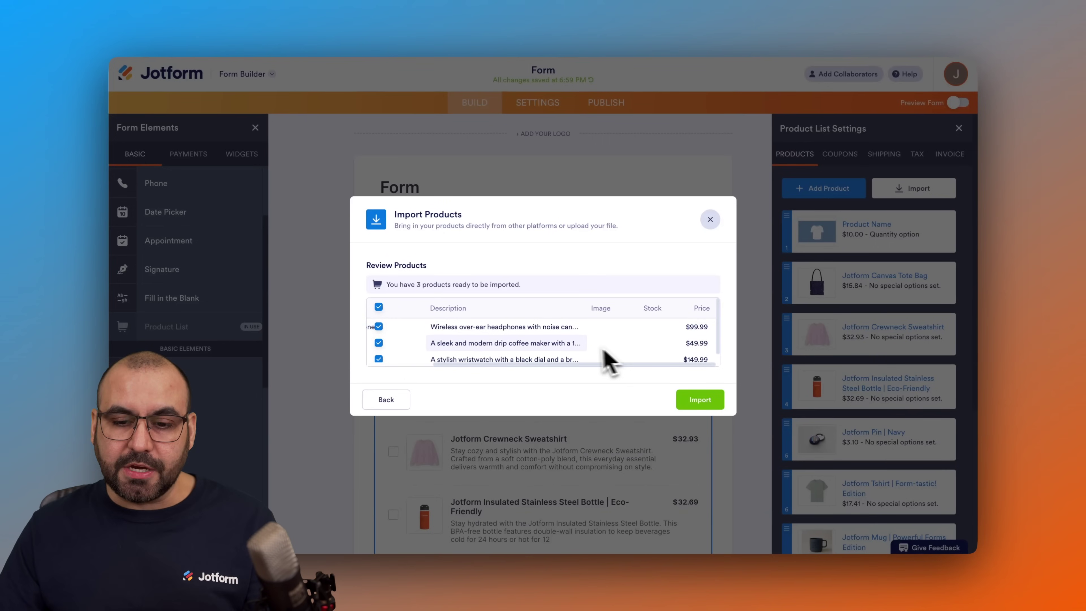
{"action": "scroll", "coordinate": [626, 359], "scroll_direction": "left", "scroll_amount": 5}
{"action": "left_click", "coordinate": [691, 400]}
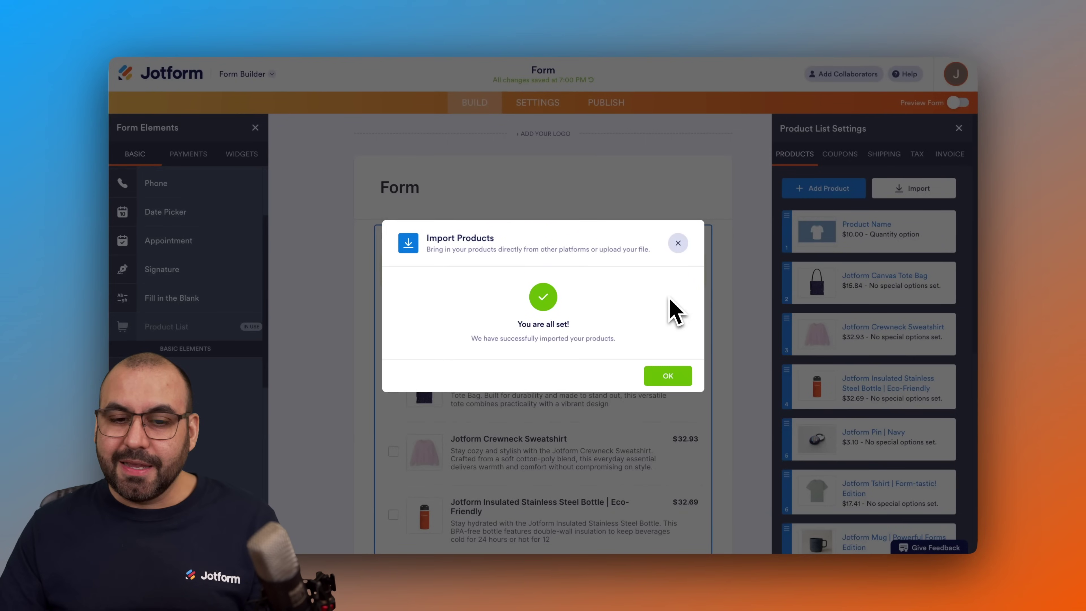
{"action": "left_click", "coordinate": [668, 376]}
{"action": "scroll", "coordinate": [812, 409], "scroll_direction": "down", "scroll_amount": 5}
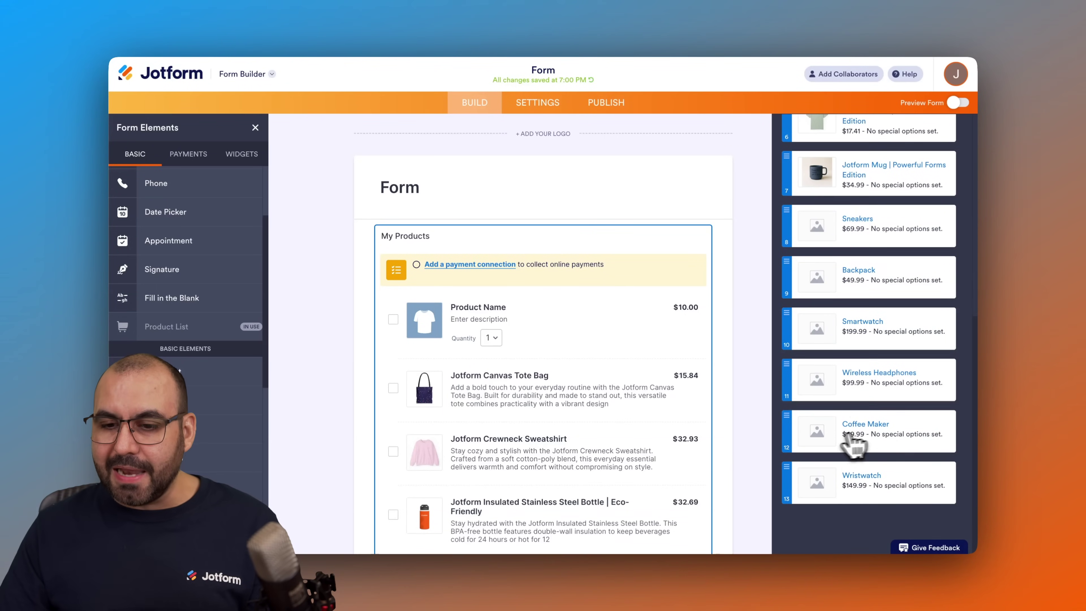
{"action": "scroll", "coordinate": [851, 428], "scroll_direction": "up", "scroll_amount": 5}
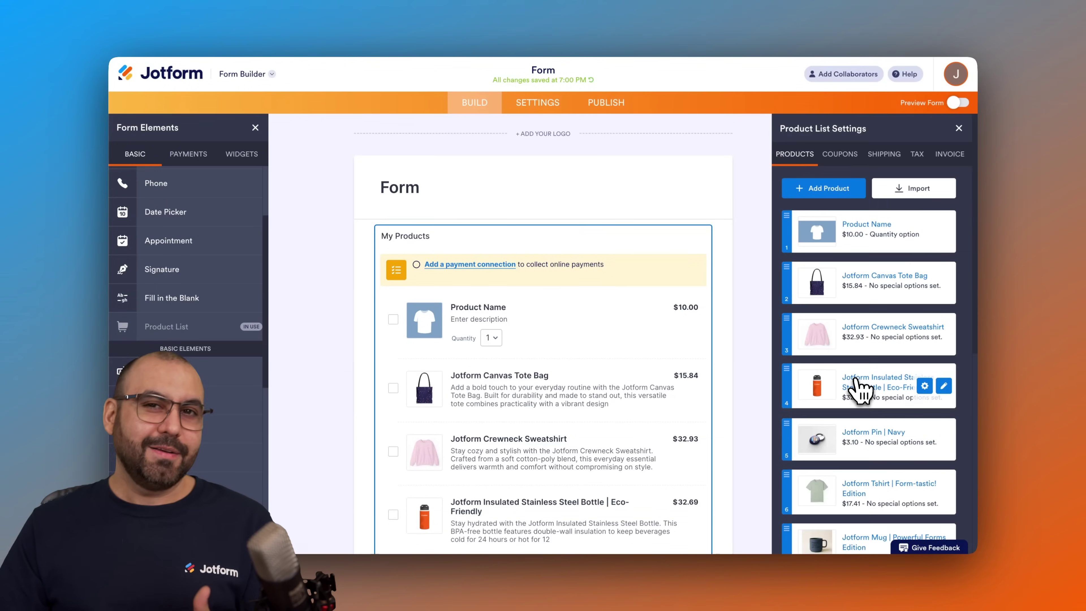
Start a Shopify product import, then in Shopify export the current page of products as a spreadsheet CSV named test in the JOTFORM folder.
{"action": "left_click", "coordinate": [907, 196]}
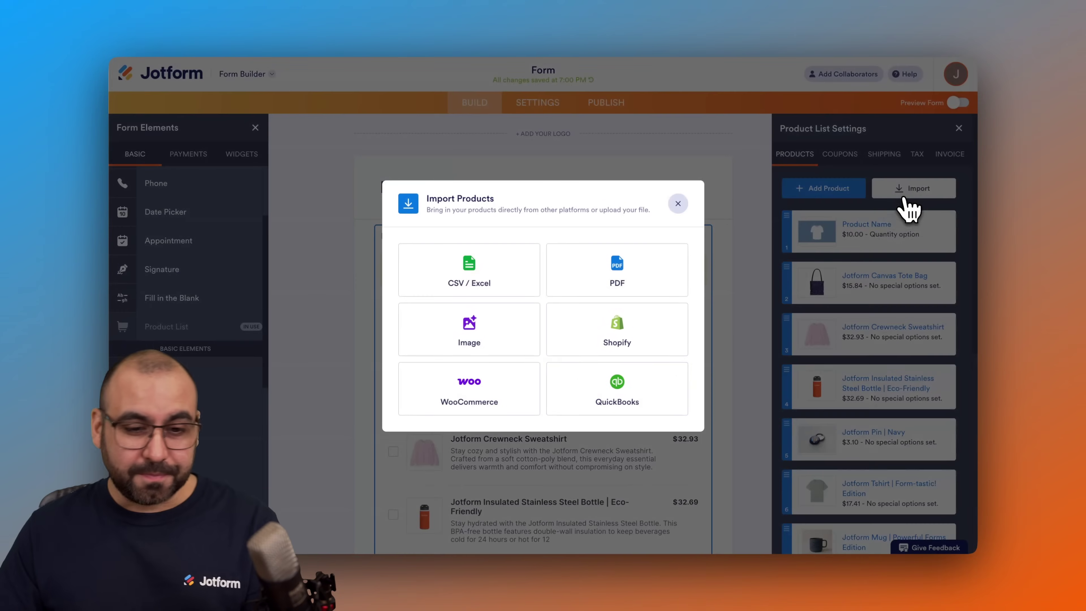
{"action": "left_click", "coordinate": [606, 342]}
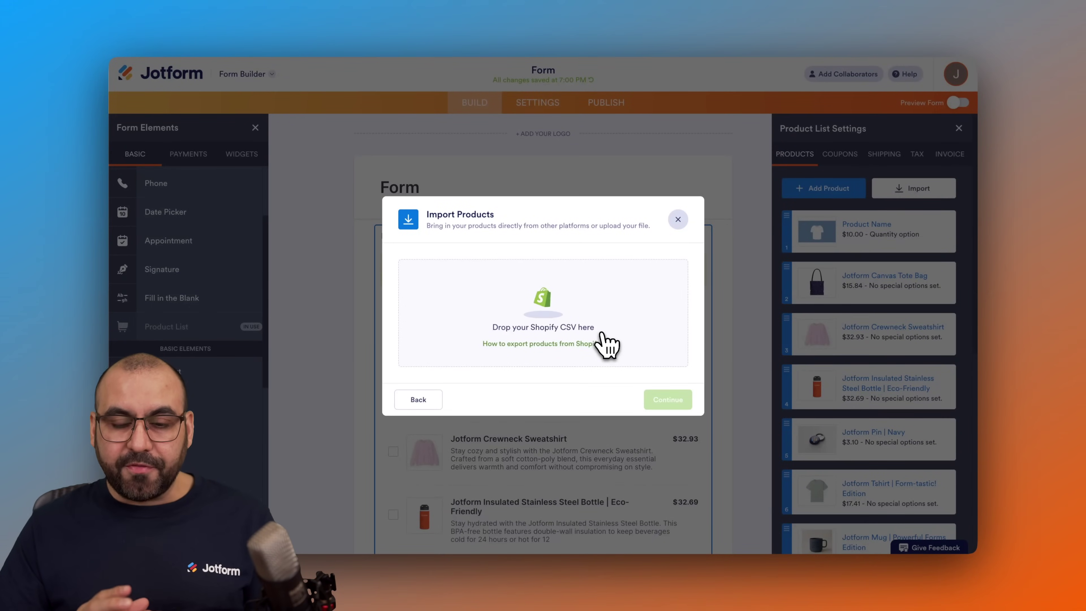
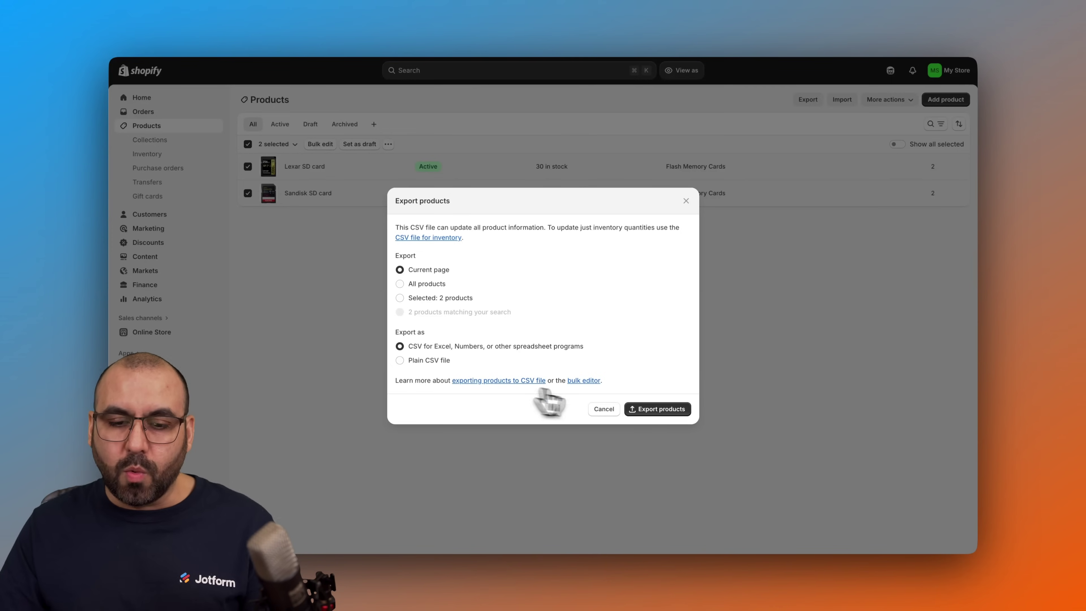
{"action": "left_click", "coordinate": [665, 412]}
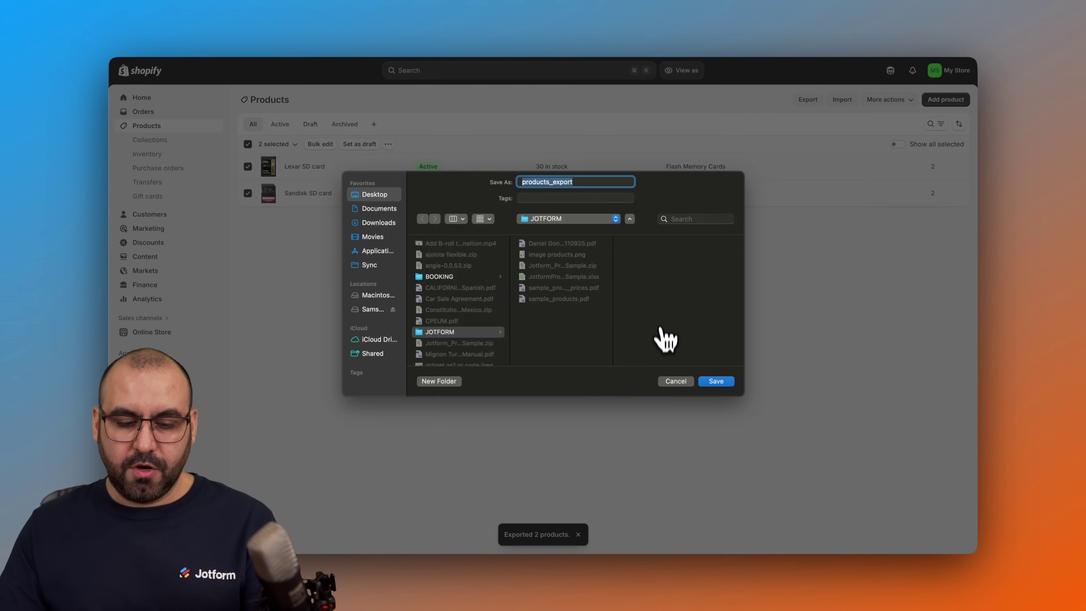
{"action": "key", "text": "Return"}
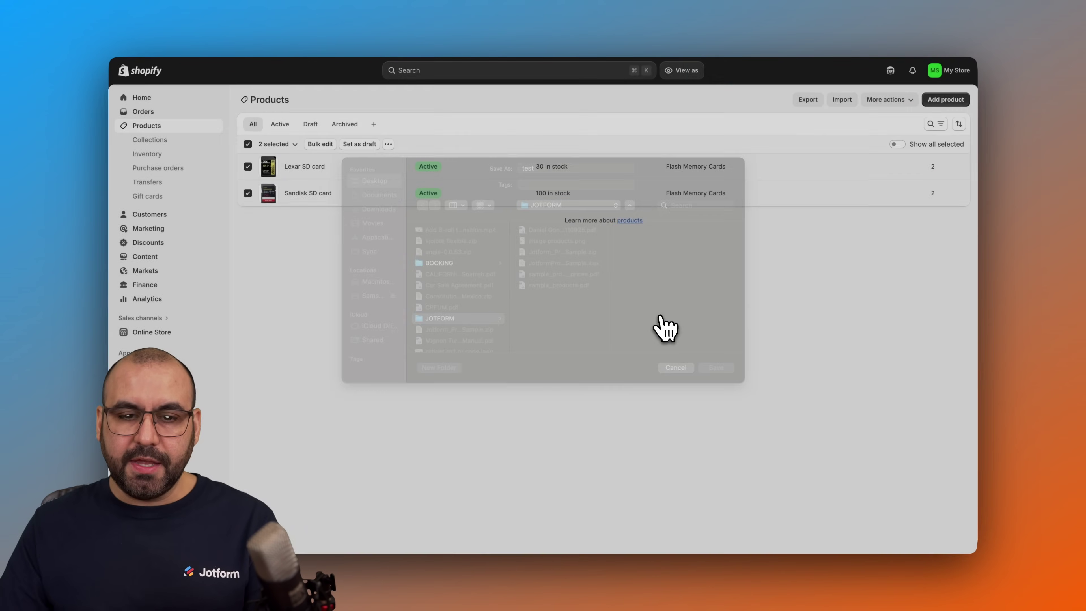
Return to Jotform, upload the test CSV as the Shopify source, and proceed to the product review with the suggested field mapping.
{"action": "left_click", "coordinate": [457, 25]}
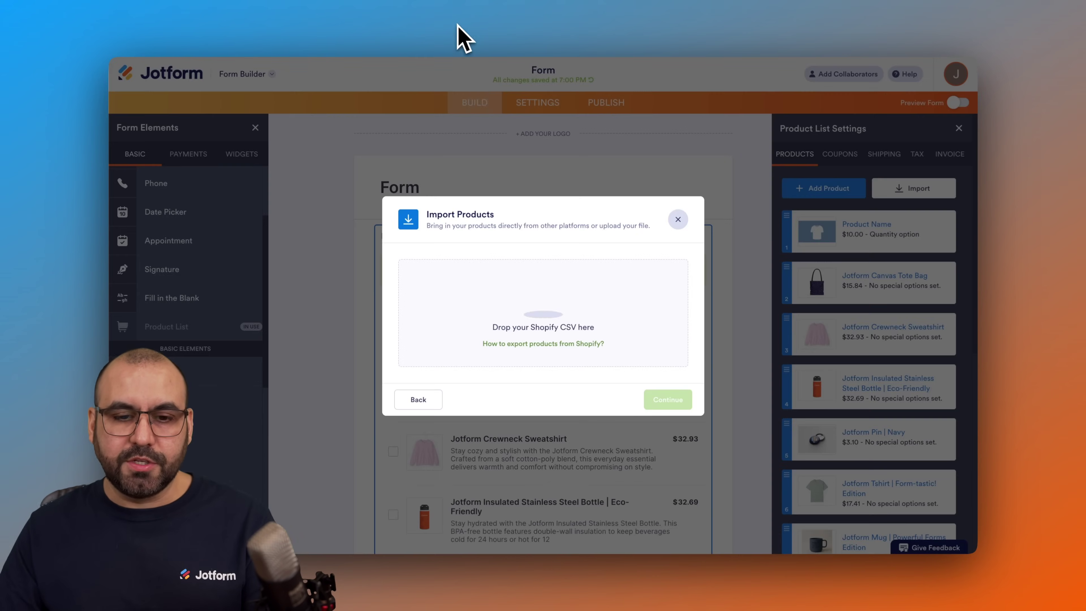
{"action": "left_click", "coordinate": [531, 295]}
{"action": "double_click", "coordinate": [545, 280]}
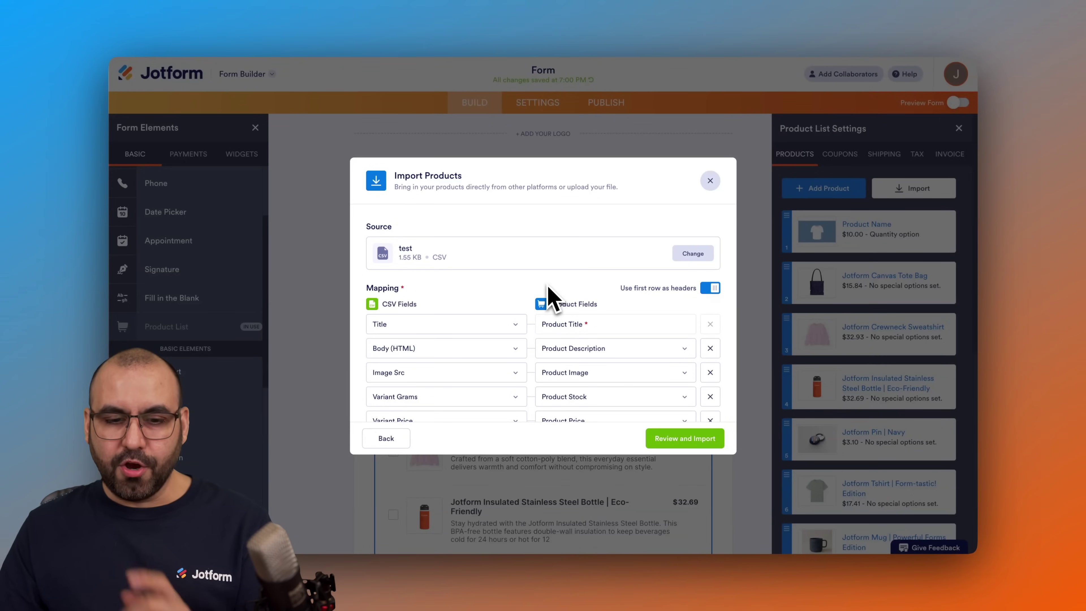
{"action": "scroll", "coordinate": [551, 298], "scroll_direction": "down", "scroll_amount": 1}
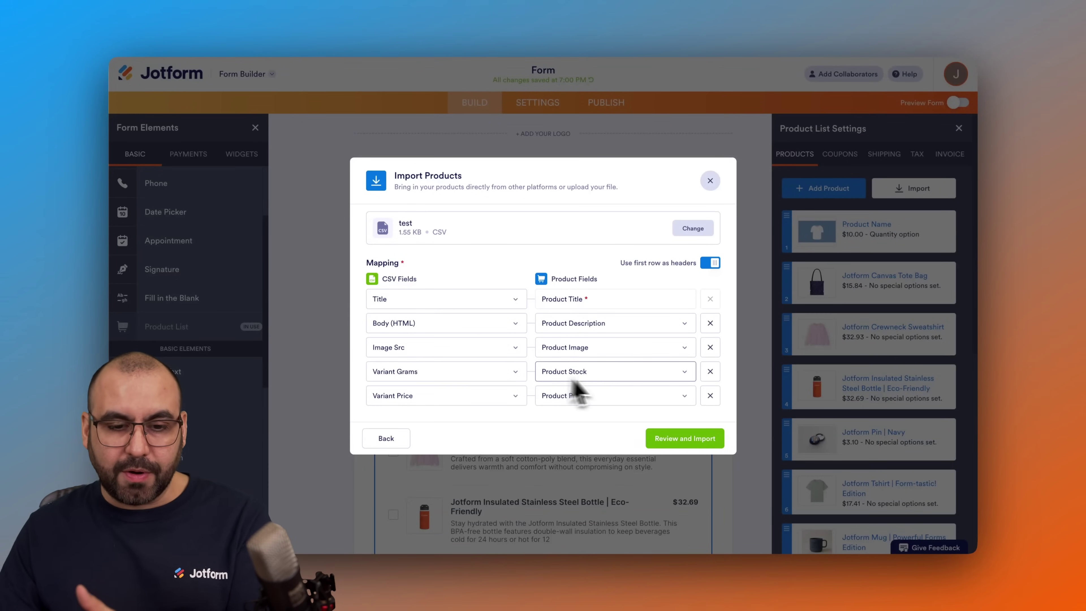
{"action": "left_click", "coordinate": [683, 445]}
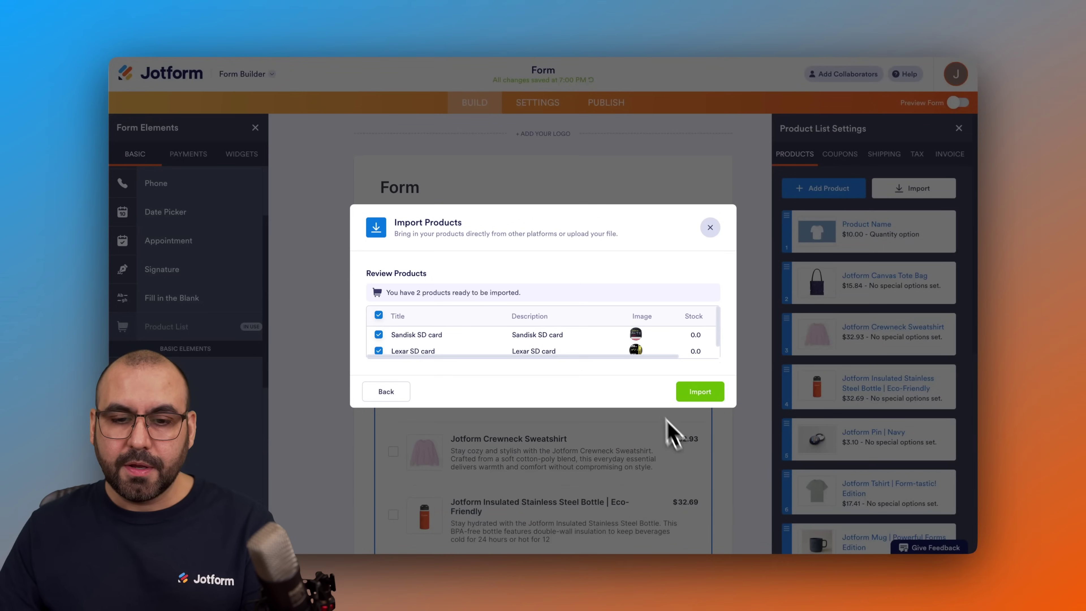
Review the stock and prices, import the Sandisk and Lexar SD cards, and check them in the product list.
{"action": "scroll", "coordinate": [611, 338], "scroll_direction": "right", "scroll_amount": 2}
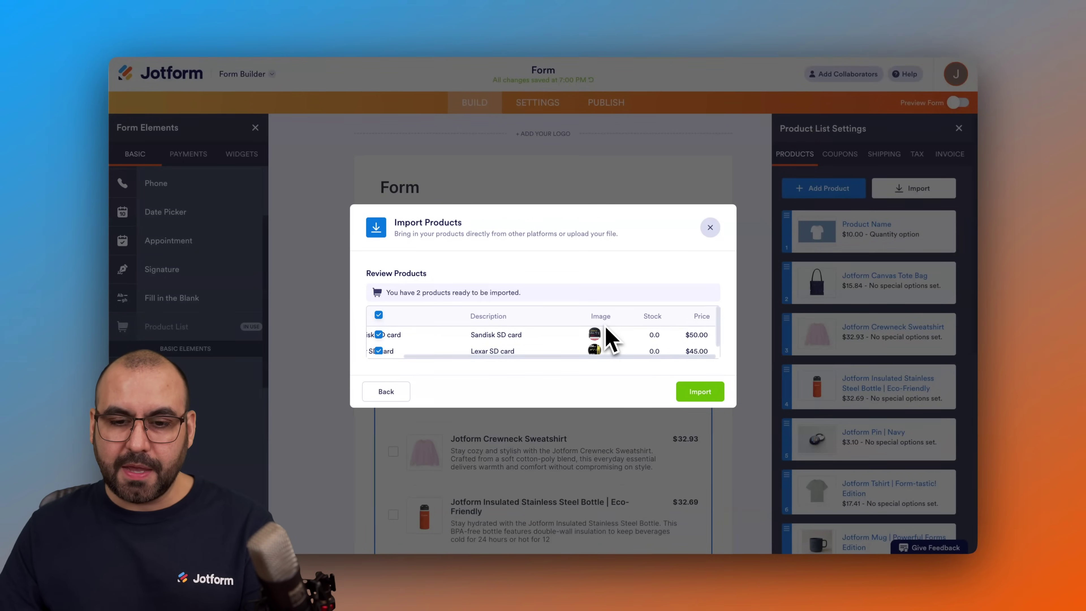
{"action": "scroll", "coordinate": [611, 338], "scroll_direction": "left", "scroll_amount": 2}
{"action": "left_click", "coordinate": [697, 396]}
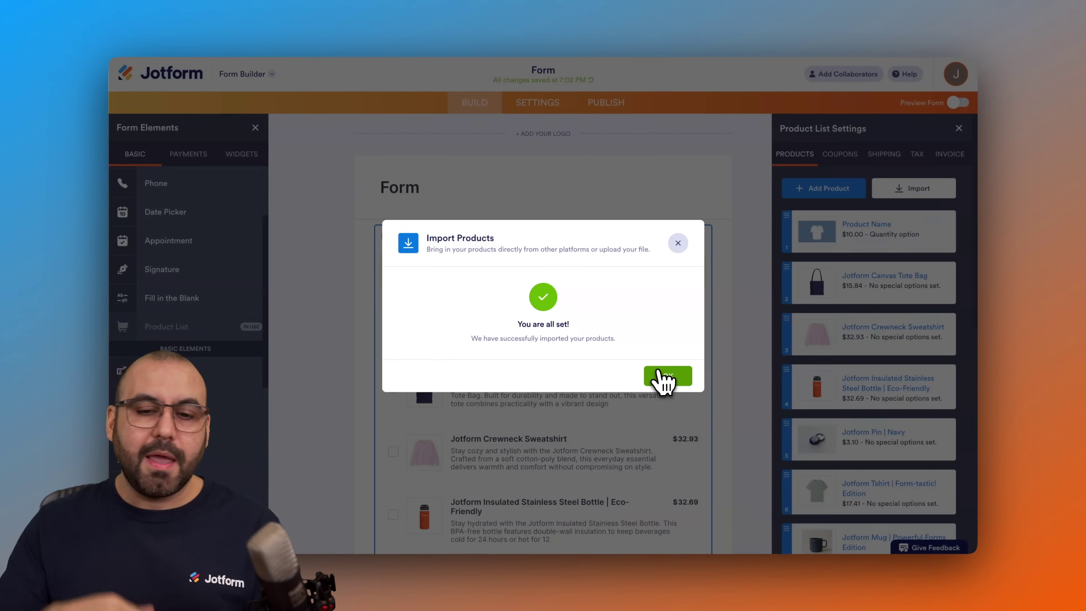
{"action": "left_click", "coordinate": [663, 377]}
{"action": "scroll", "coordinate": [898, 436], "scroll_direction": "down", "scroll_amount": 10}
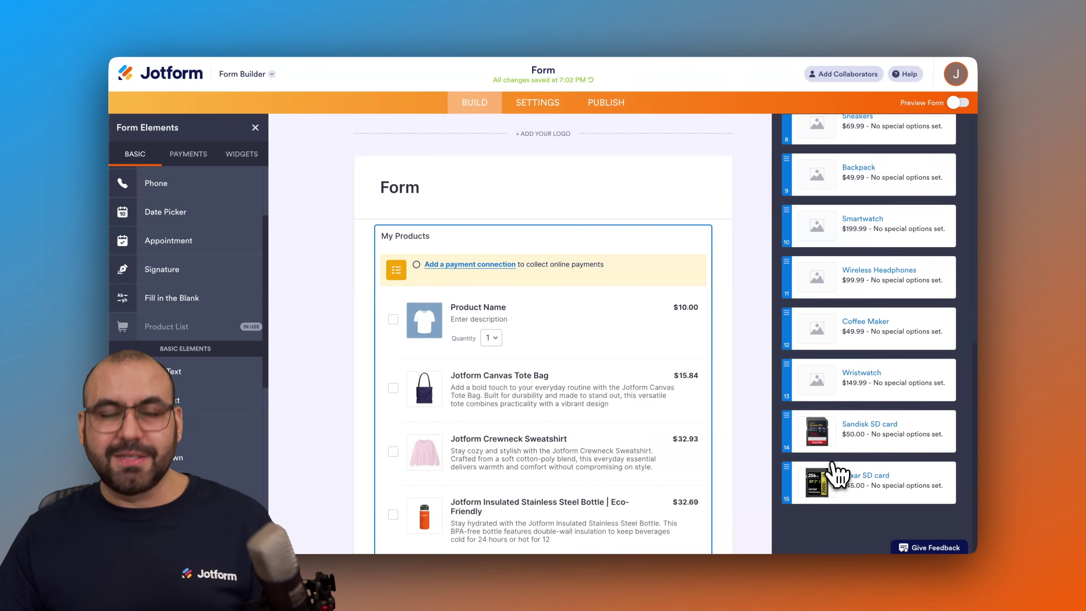
{"action": "scroll", "coordinate": [828, 445], "scroll_direction": "up", "scroll_amount": 10}
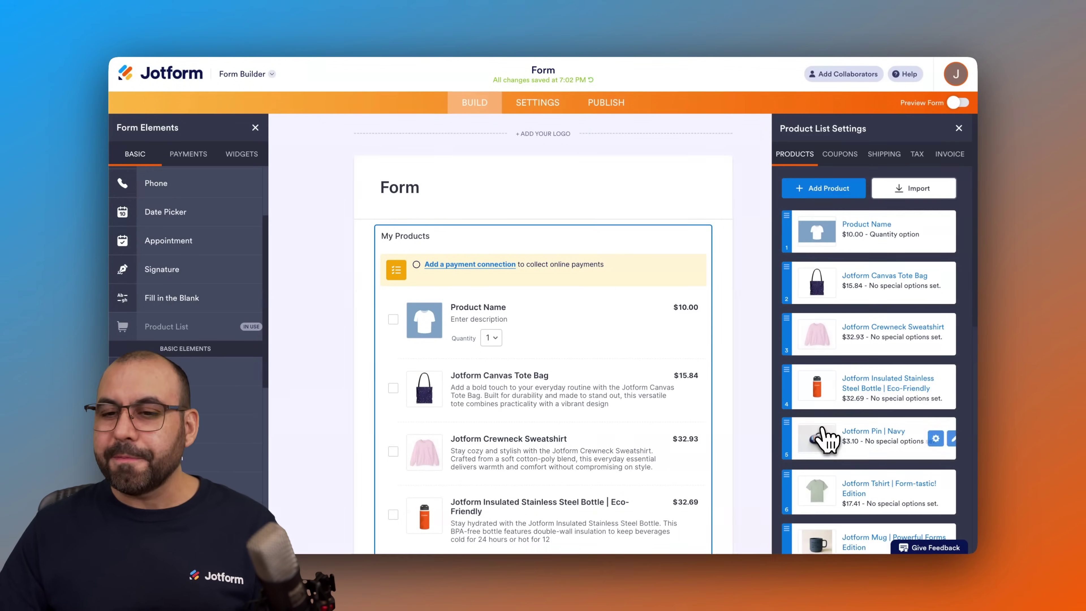
Start a WooCommerce product import, then switch to the WordPress site and open the REST API section of the advanced WooCommerce settings.
{"action": "left_click", "coordinate": [902, 197]}
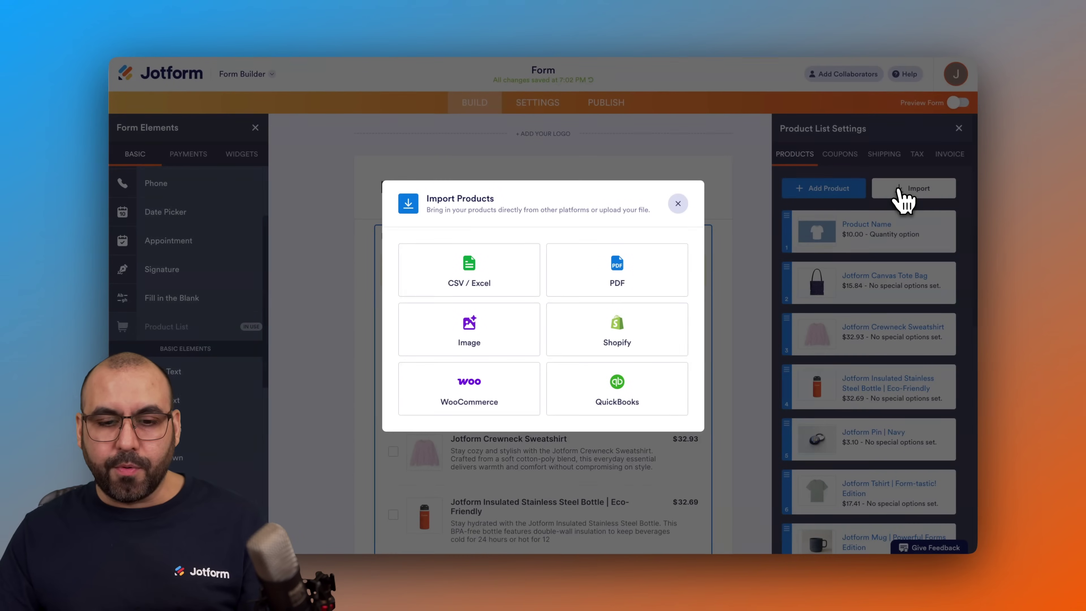
{"action": "left_click", "coordinate": [499, 382]}
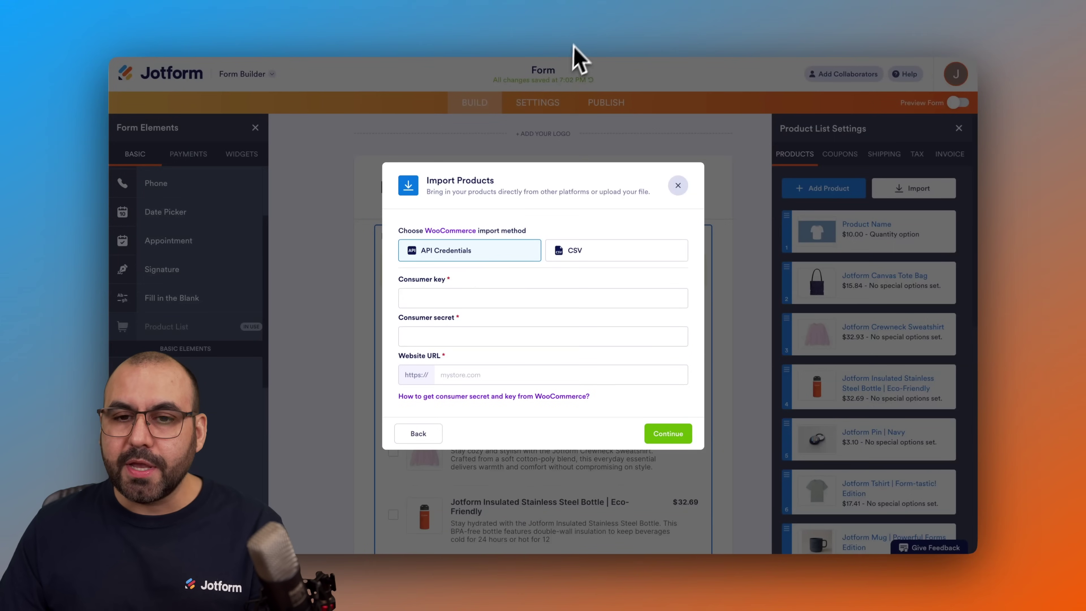
{"action": "key", "text": "ctrl+Tab"}
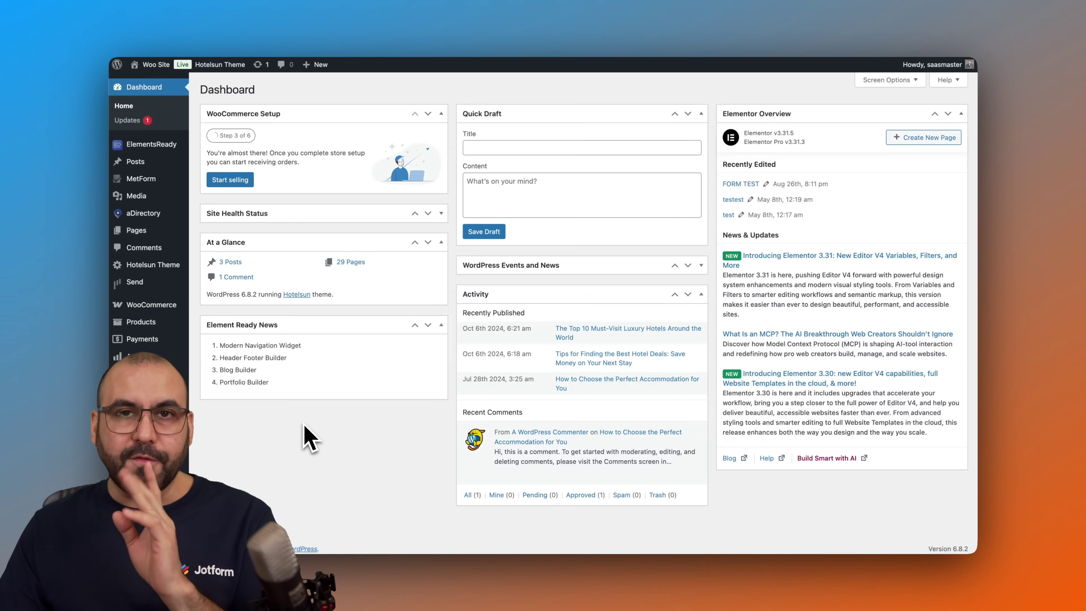
{"action": "mouse_move", "coordinate": [175, 308]}
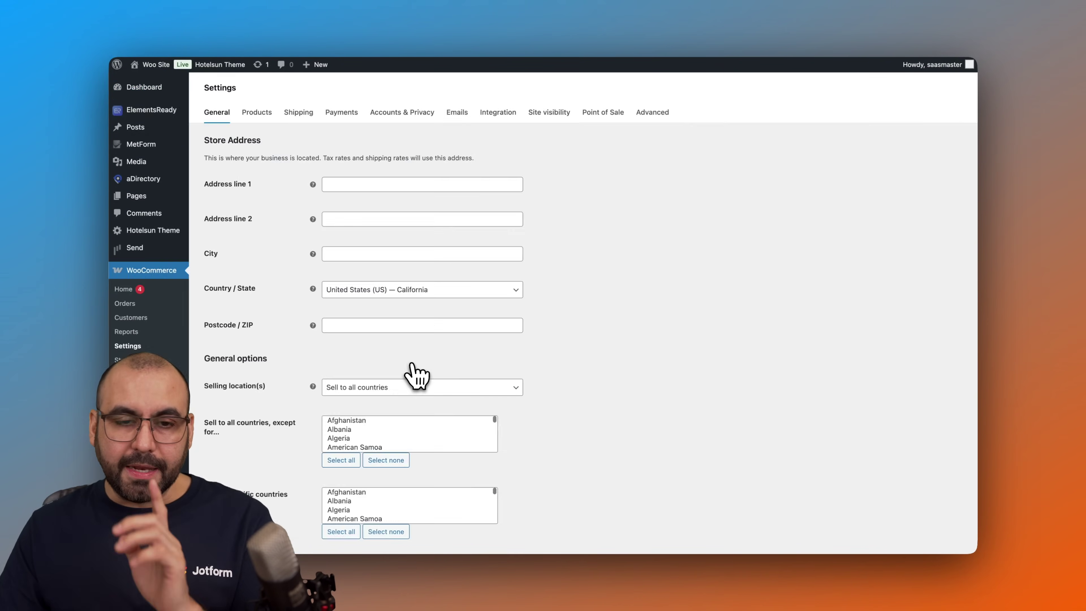
{"action": "left_click", "coordinate": [658, 113]}
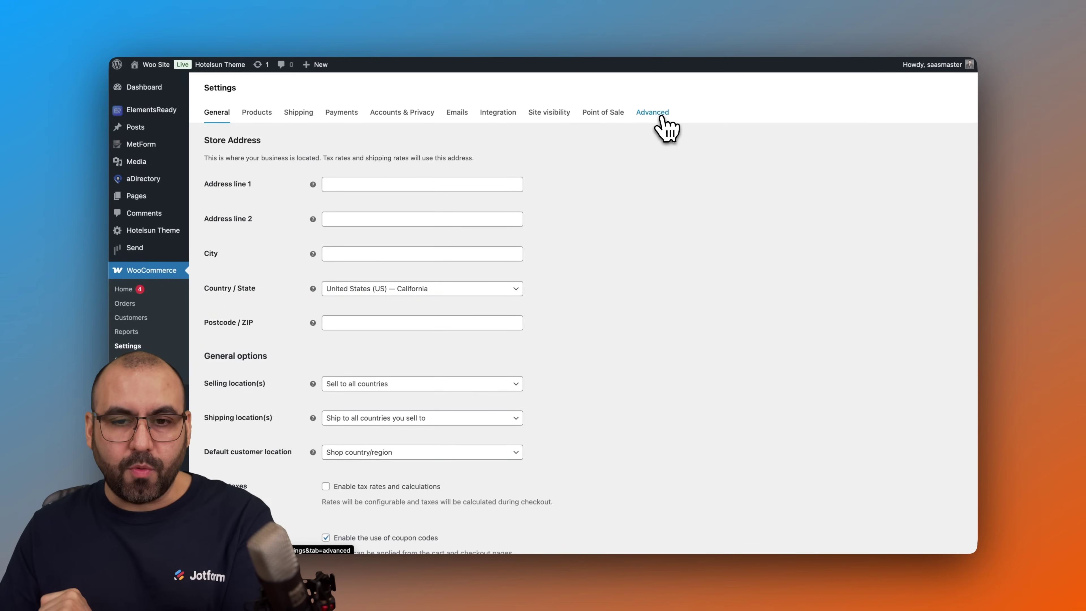
{"action": "left_click", "coordinate": [259, 140]}
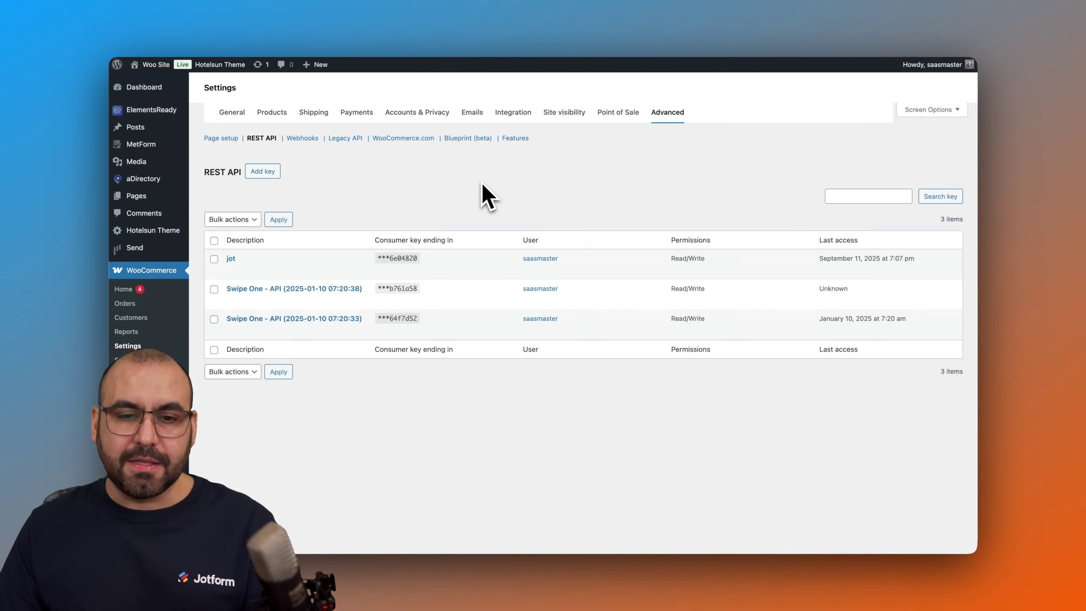
Generate a new WooCommerce REST API key described as Jotform Delete with Read/Write permissions.
{"action": "left_click", "coordinate": [262, 172]}
{"action": "left_click", "coordinate": [392, 246]}
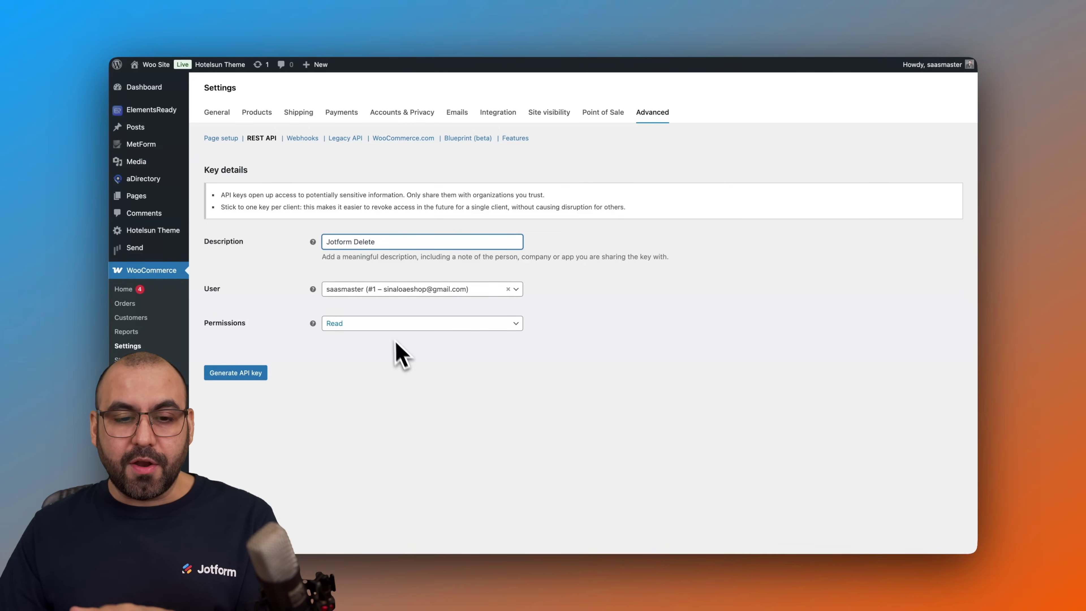
{"action": "left_click", "coordinate": [385, 325]}
{"action": "left_click", "coordinate": [357, 374]}
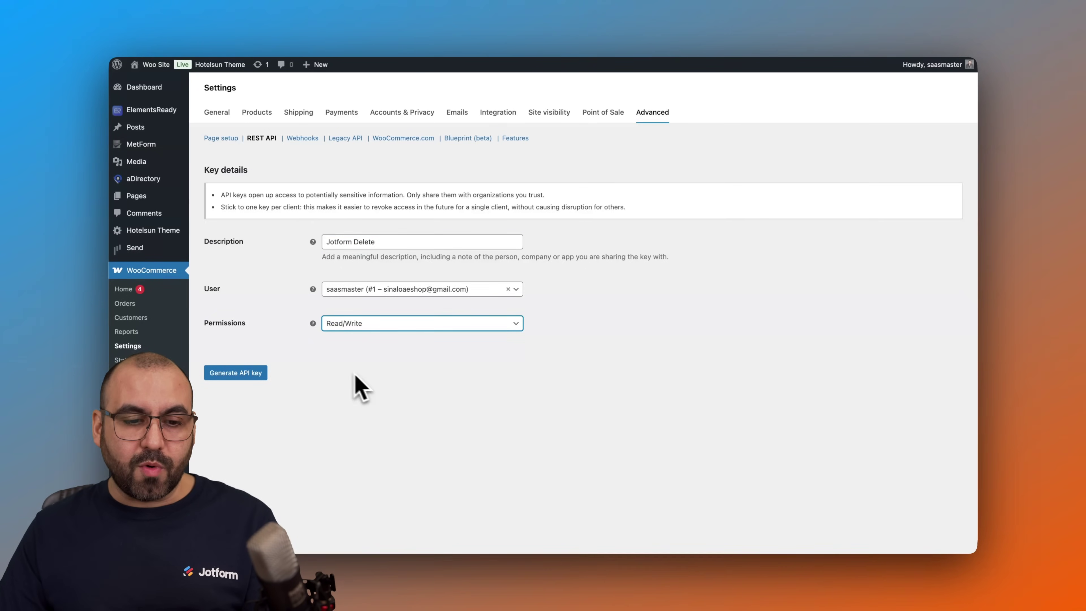
{"action": "left_click", "coordinate": [252, 379]}
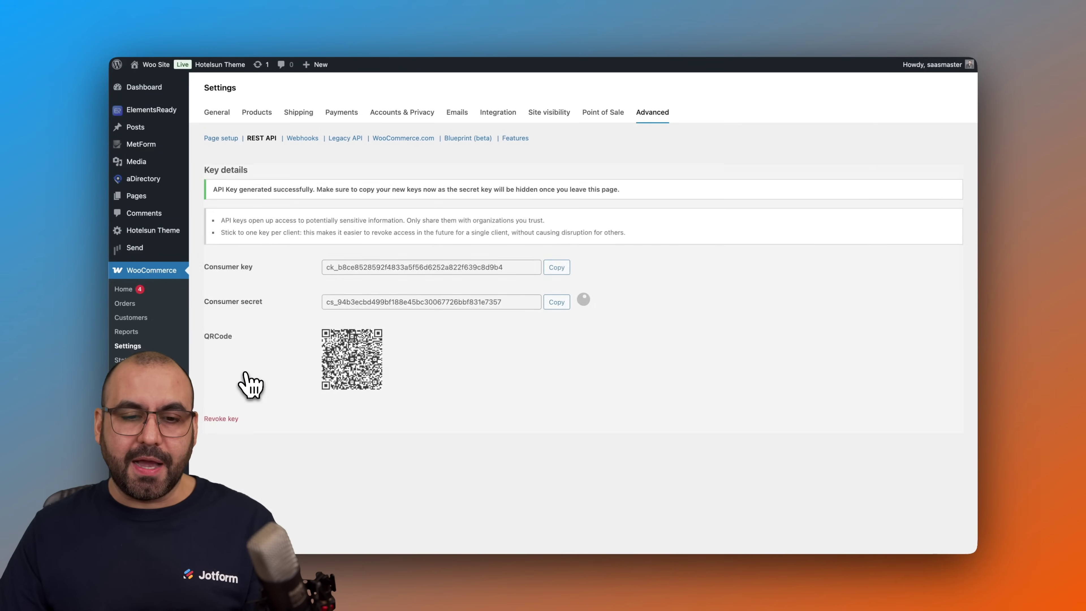
Copy the generated consumer key and paste it into the Consumer key field of the WooCommerce import in Jotform.
{"action": "left_click", "coordinate": [556, 267]}
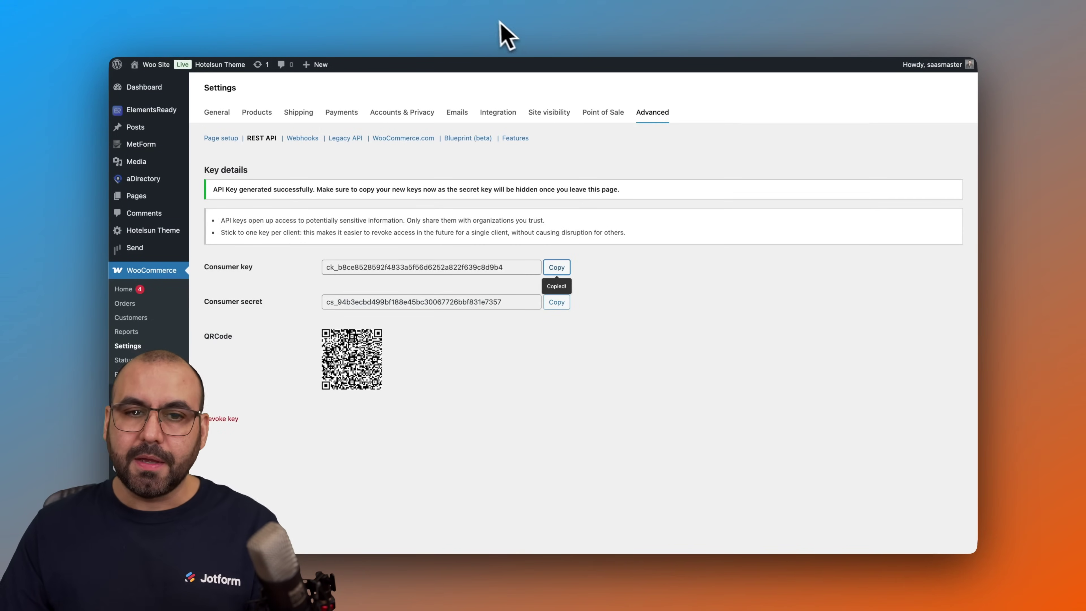
{"action": "left_click", "coordinate": [499, 34]}
{"action": "left_click", "coordinate": [450, 300]}
{"action": "key", "text": "super+v"}
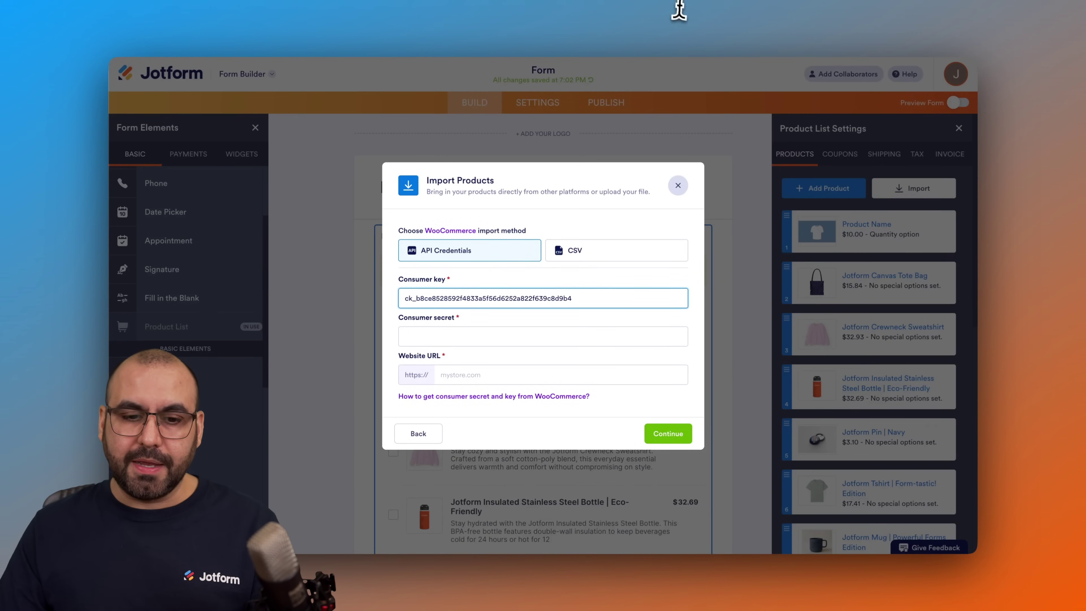
Copy the consumer secret from WooCommerce and paste it into Jotform's Consumer secret field.
{"action": "left_click", "coordinate": [686, 24]}
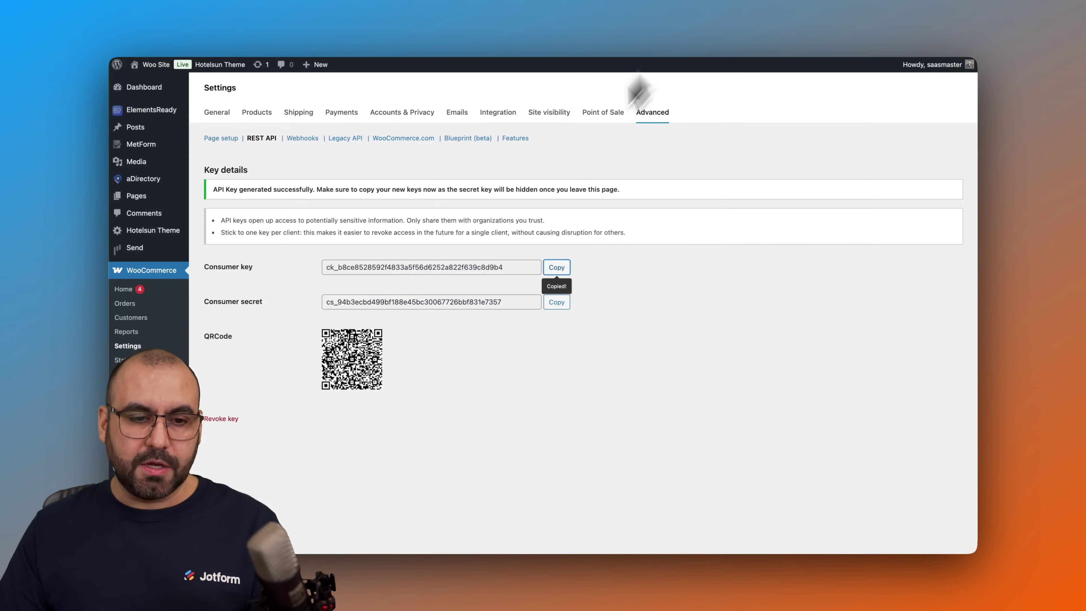
{"action": "left_click", "coordinate": [557, 302]}
{"action": "left_click", "coordinate": [478, 29]}
{"action": "left_click", "coordinate": [439, 334]}
{"action": "key", "text": "super+v"}
Enter woo.saasmaster.net from the WordPress site as the store's website URL and continue to the field mapping.
{"action": "left_click", "coordinate": [460, 375]}
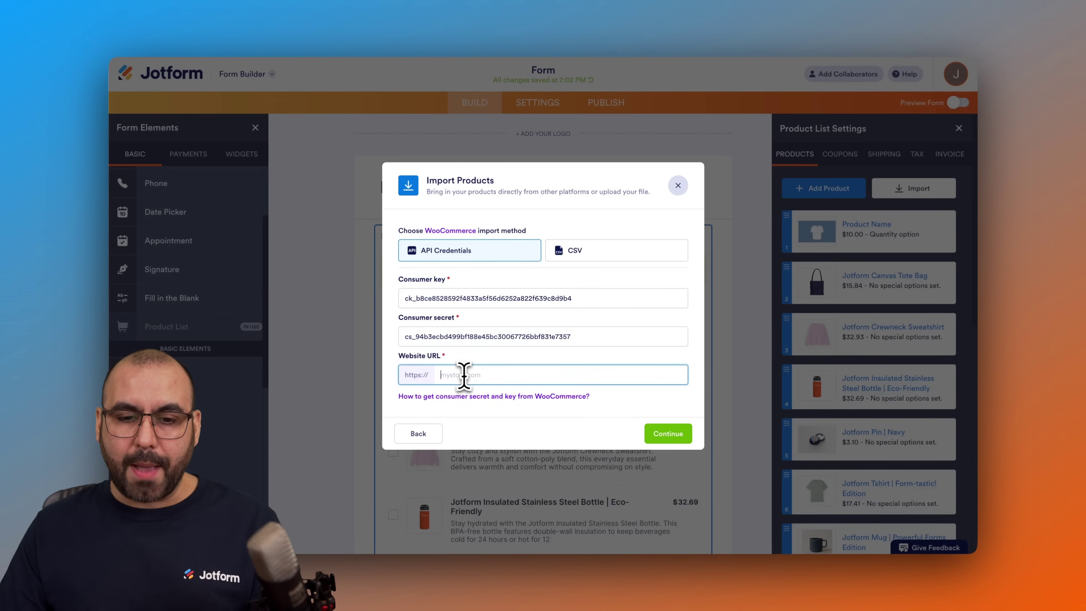
{"action": "left_click", "coordinate": [676, 23]}
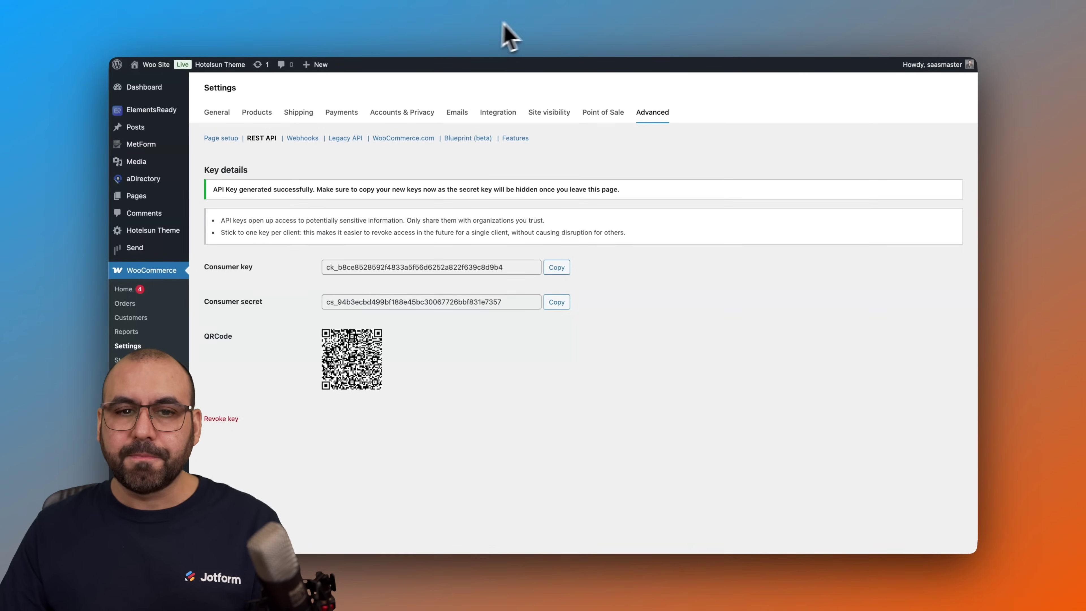
{"action": "left_click", "coordinate": [492, 25]}
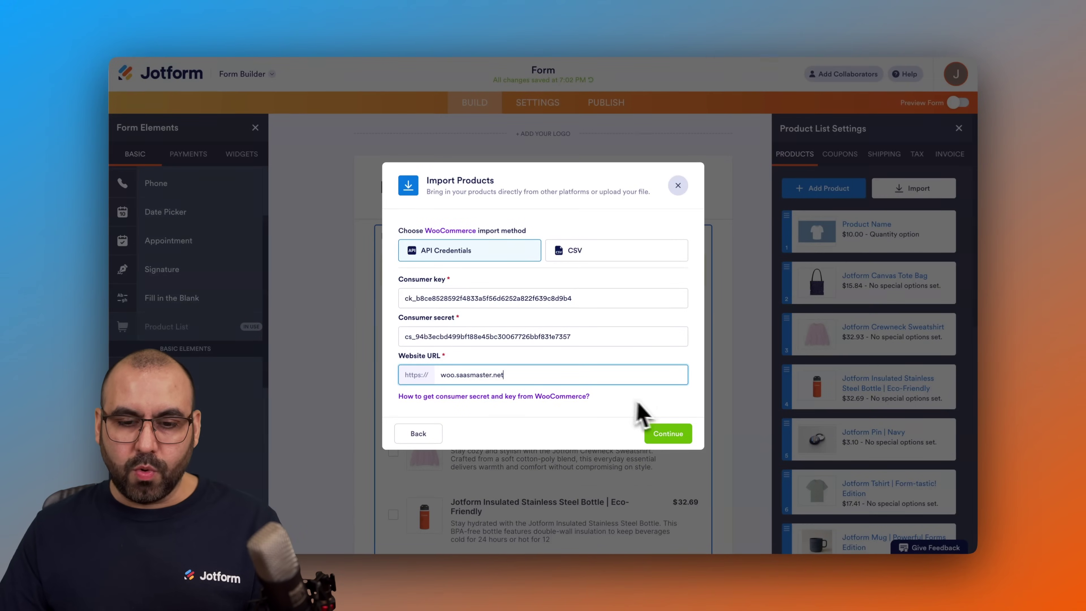
{"action": "left_click", "coordinate": [668, 434]}
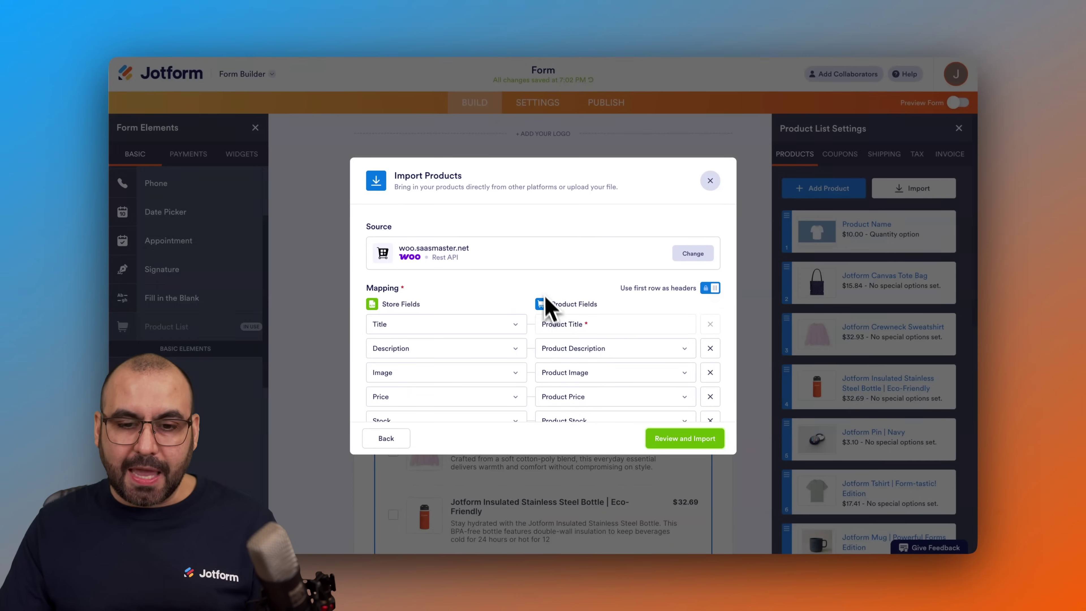
Check the field mapping and the store fields available for Product Image, then proceed to the product review with the suggested mapping.
{"action": "scroll", "coordinate": [547, 312], "scroll_direction": "down", "scroll_amount": 2}
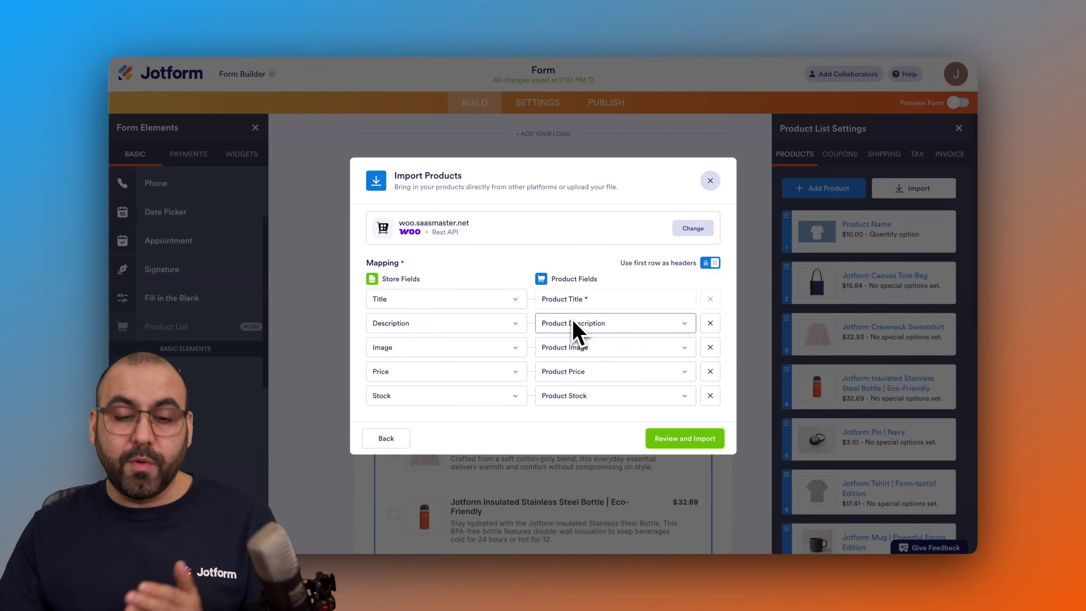
{"action": "left_click", "coordinate": [514, 349]}
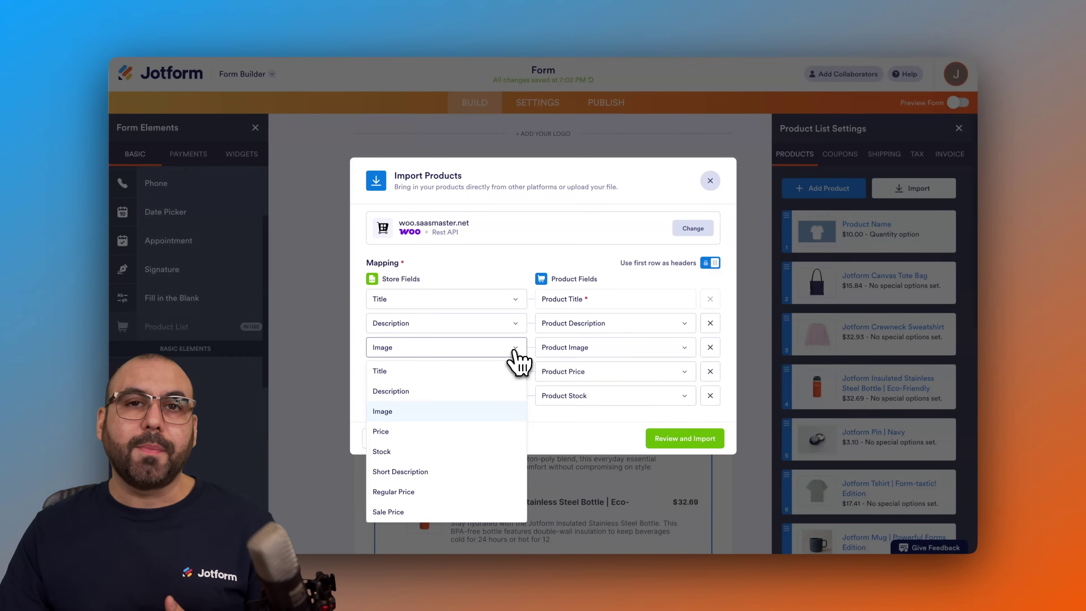
{"action": "left_click", "coordinate": [516, 352]}
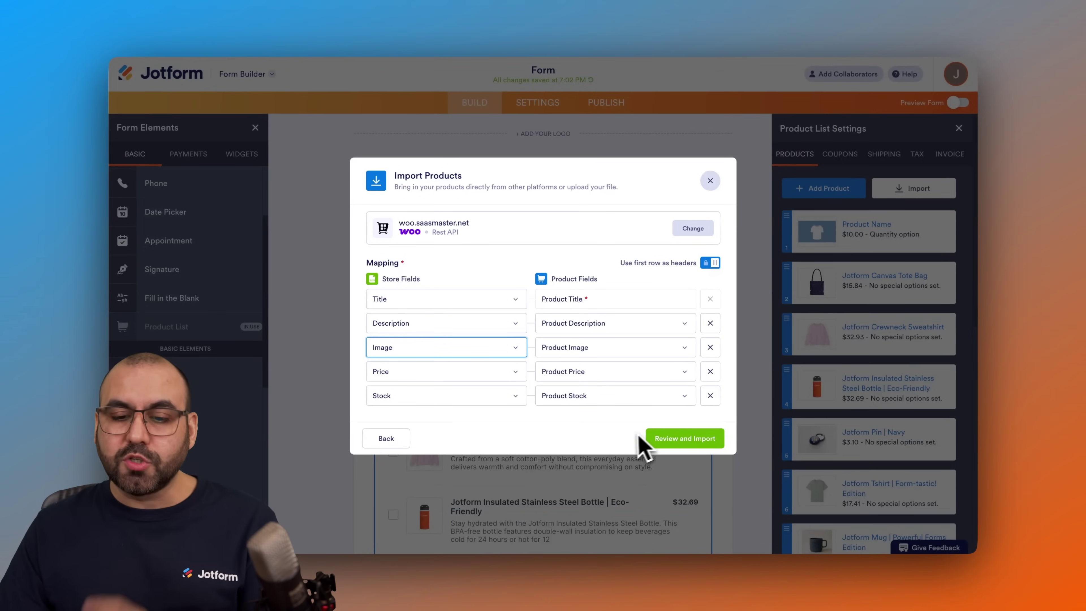
{"action": "left_click", "coordinate": [683, 441]}
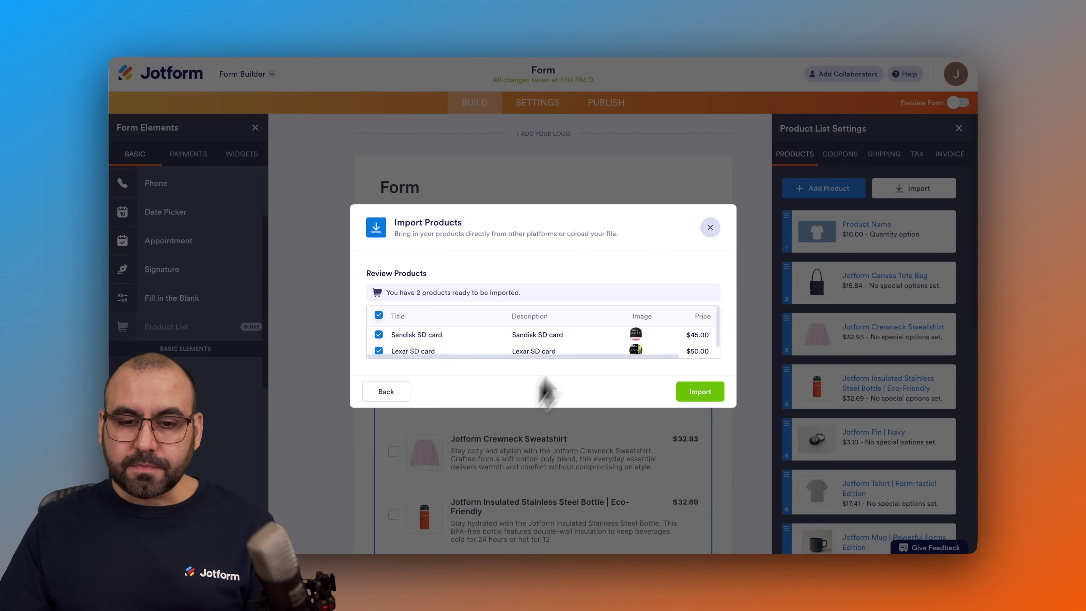
Review and import the Sandisk and Lexar SD cards from WooCommerce, then check them at the end of the product list.
{"action": "scroll", "coordinate": [594, 340], "scroll_direction": "right", "scroll_amount": 2}
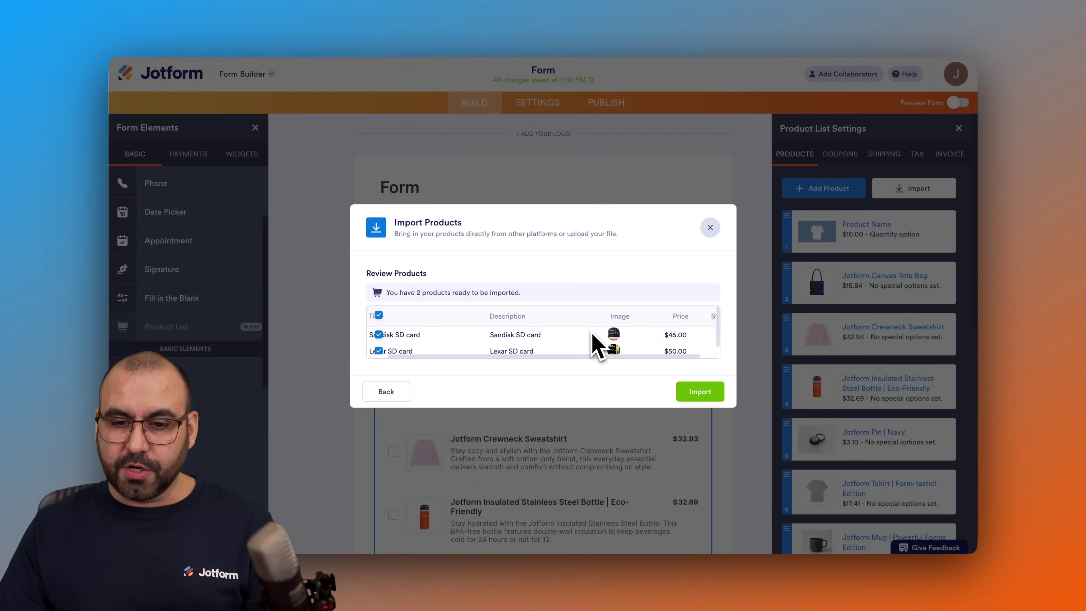
{"action": "left_click", "coordinate": [701, 395]}
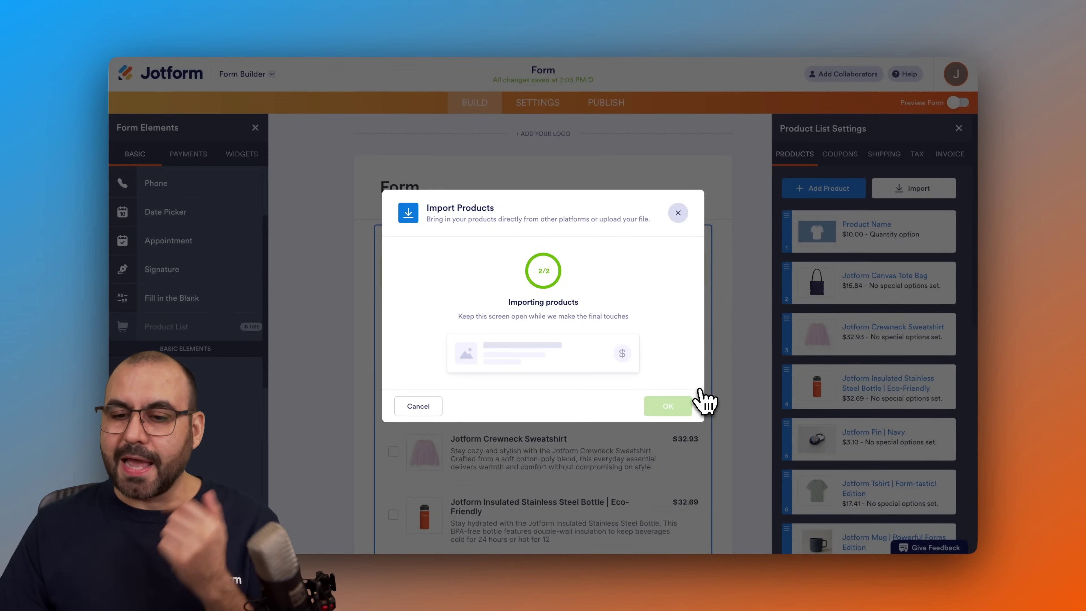
{"action": "left_click", "coordinate": [689, 379]}
{"action": "scroll", "coordinate": [877, 400], "scroll_direction": "down", "scroll_amount": 10}
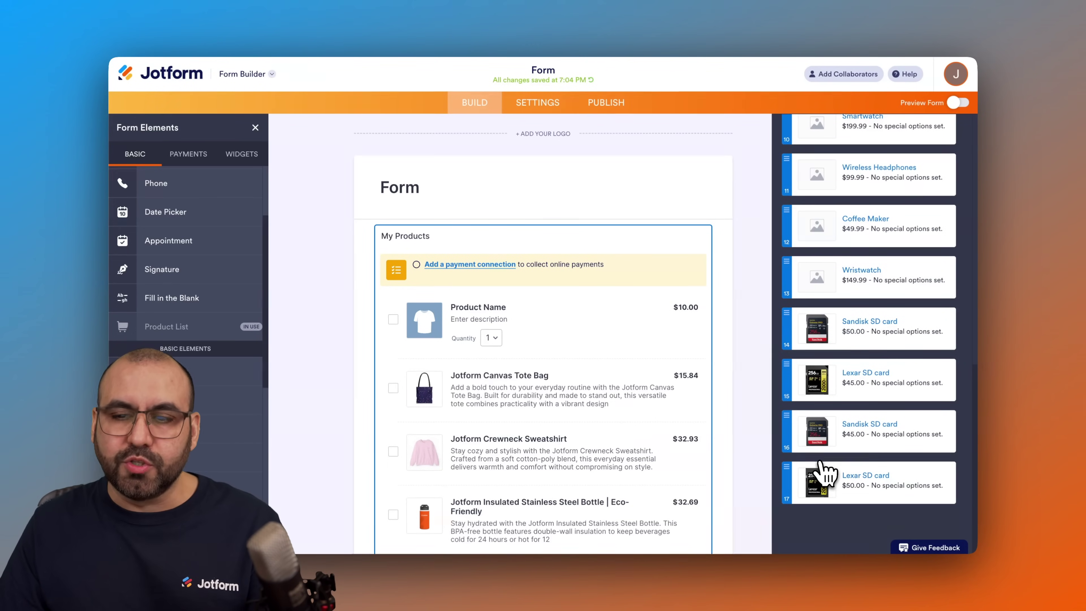
Look at the QuickBooks XLSX upload option for product import, then go back to the choice of import sources.
{"action": "scroll", "coordinate": [825, 463], "scroll_direction": "up", "scroll_amount": 10}
{"action": "left_click", "coordinate": [914, 190]}
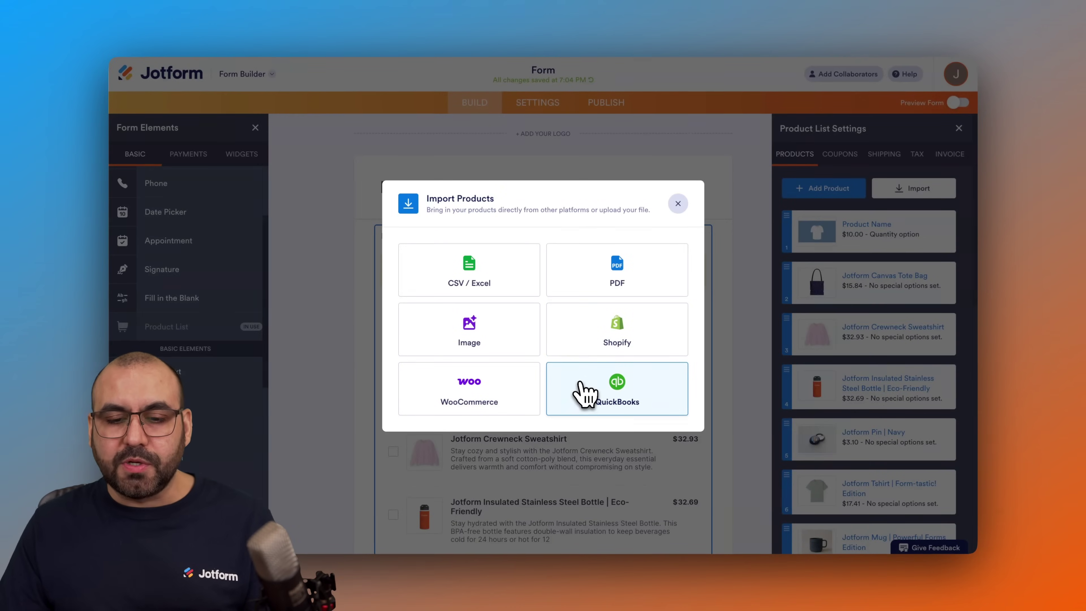
{"action": "left_click", "coordinate": [614, 385]}
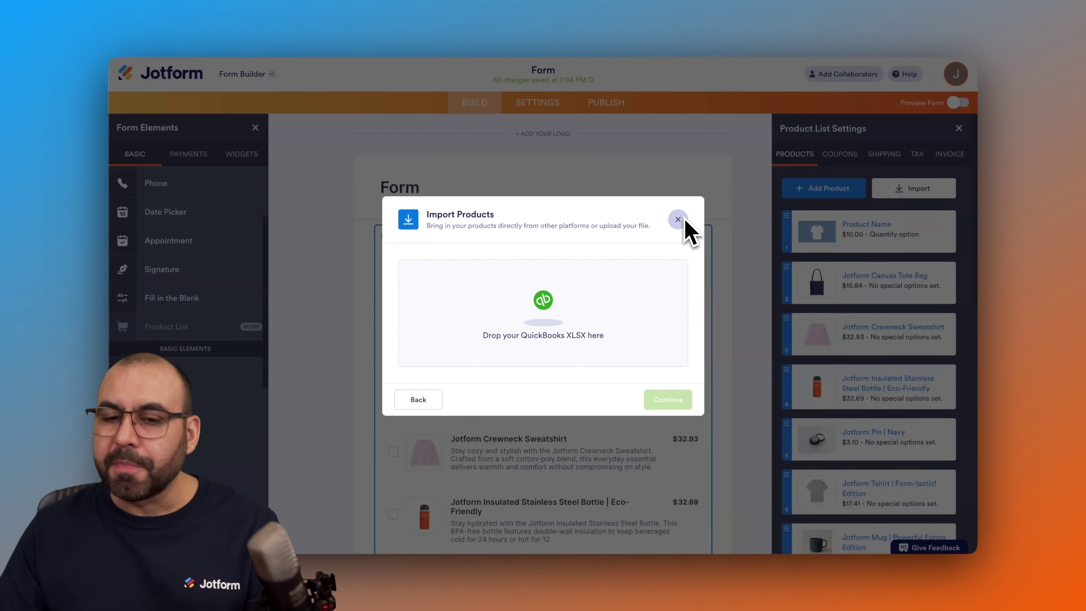
{"action": "left_click", "coordinate": [420, 401]}
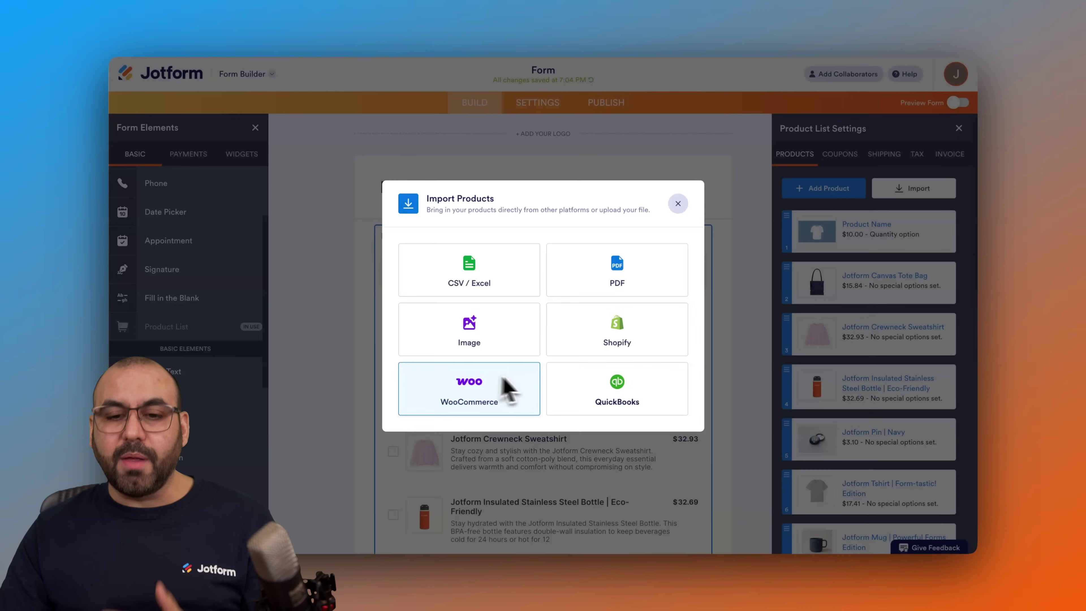